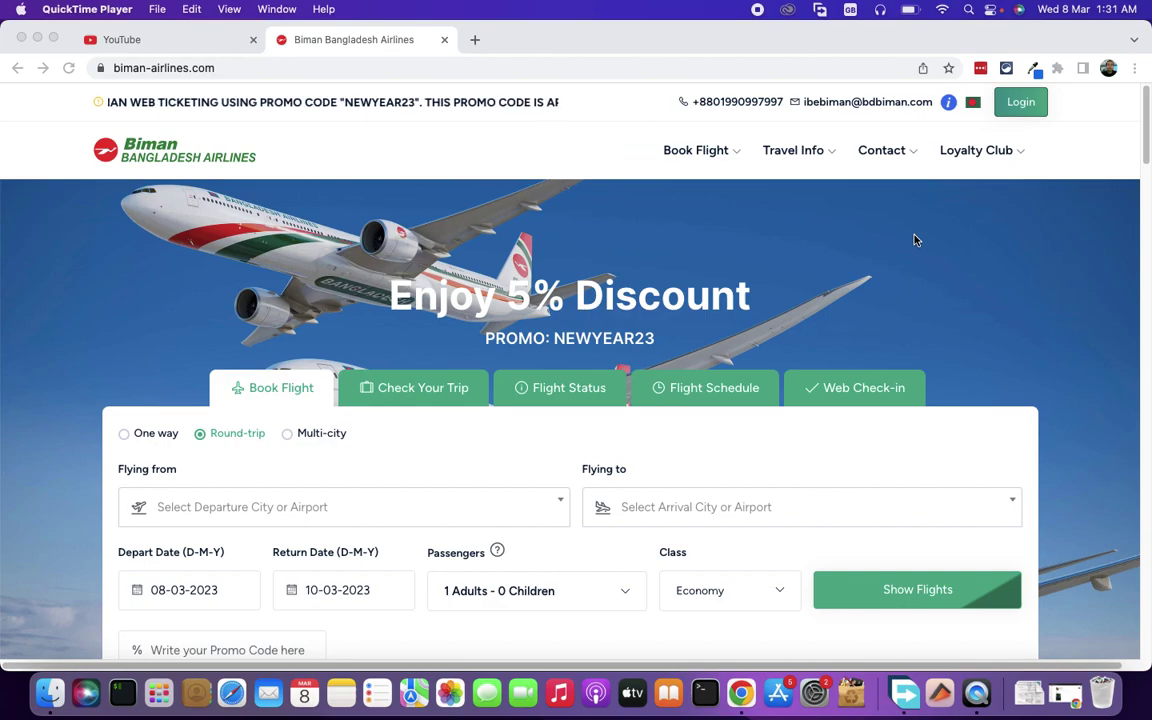
# - Set up a one-way search from Chittagong (CGP) to Dubai (DXB)
pyautogui.click(125, 434)
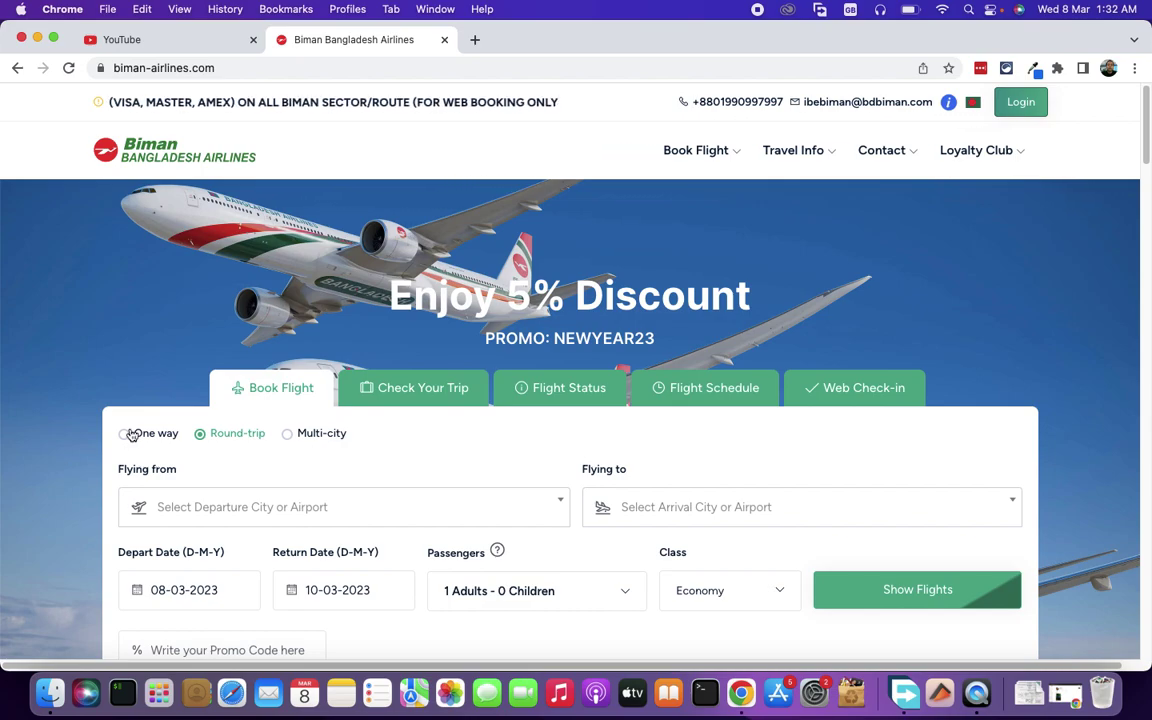
pyautogui.click(125, 435)
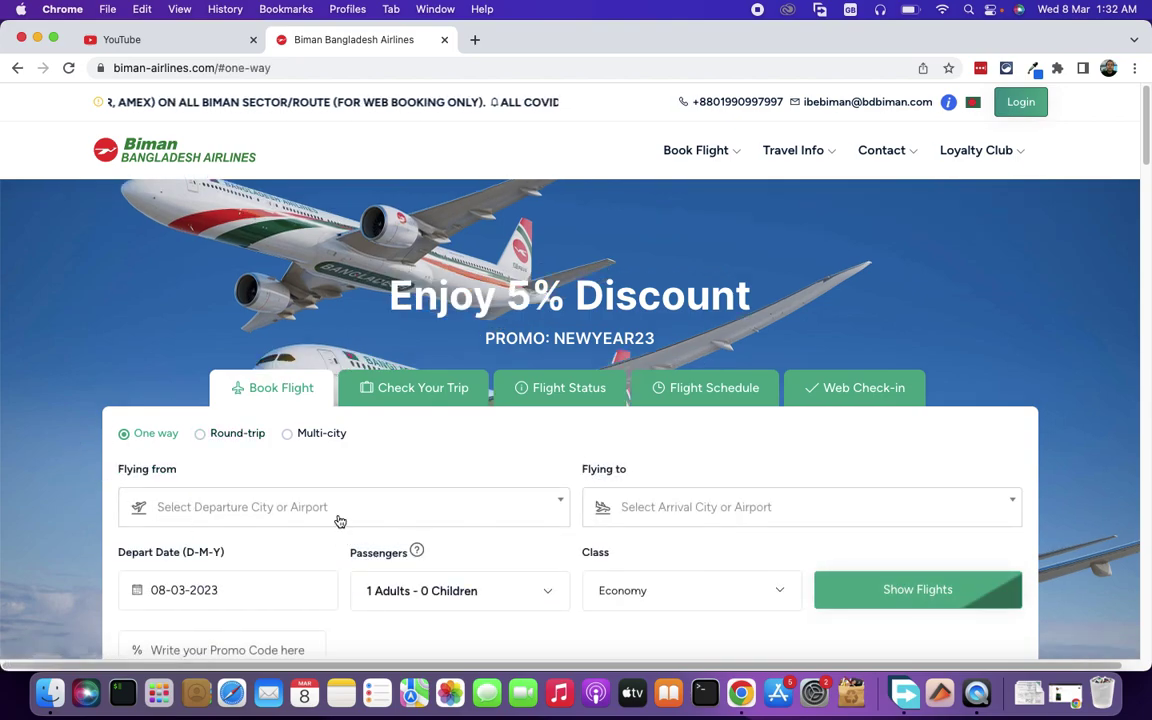
pyautogui.click(338, 519)
pyautogui.write('chi')
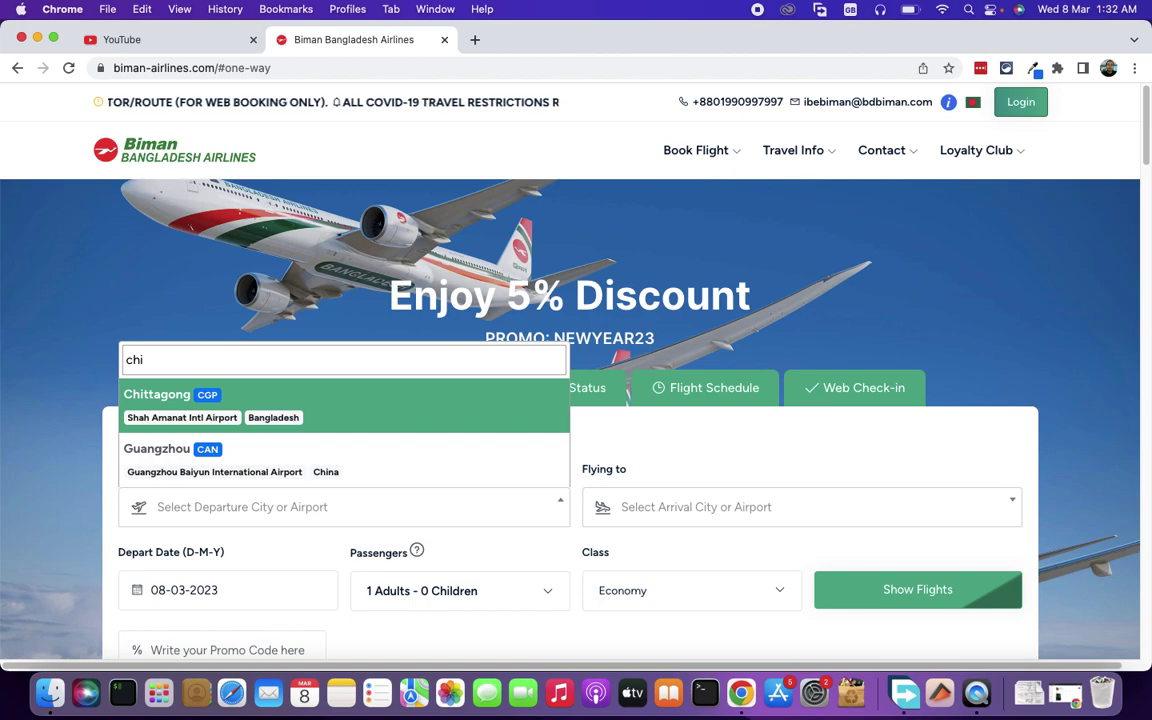
pyautogui.click(338, 392)
pyautogui.click(690, 510)
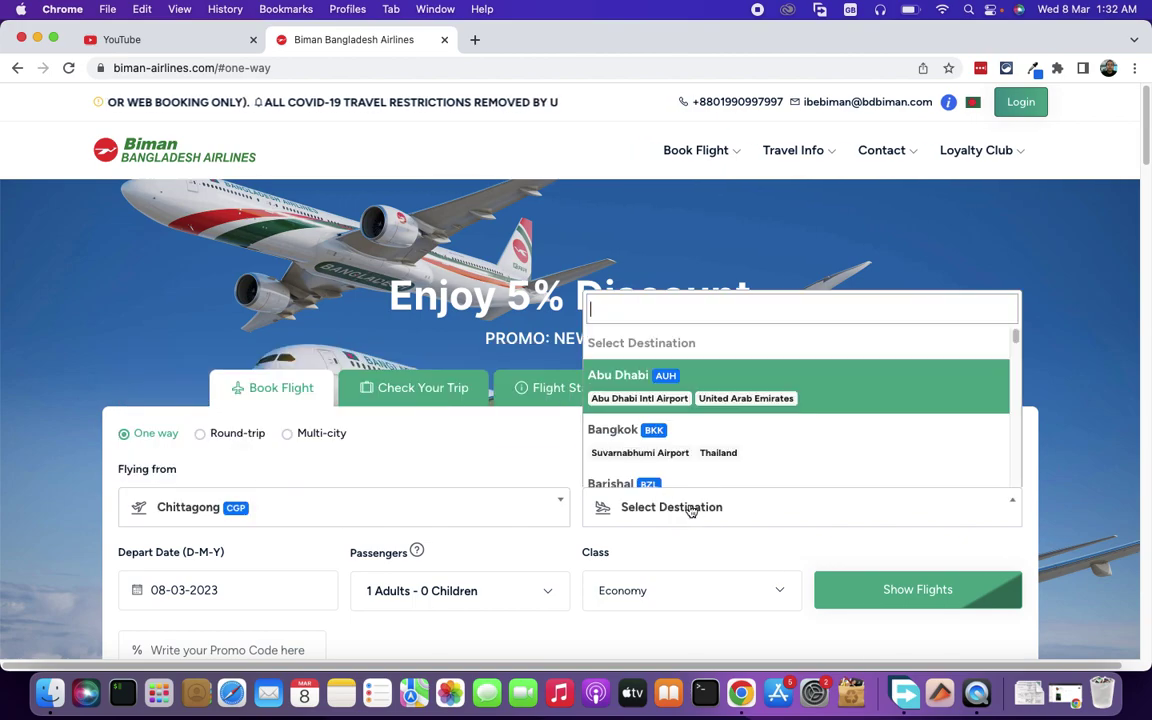
pyautogui.write('dub')
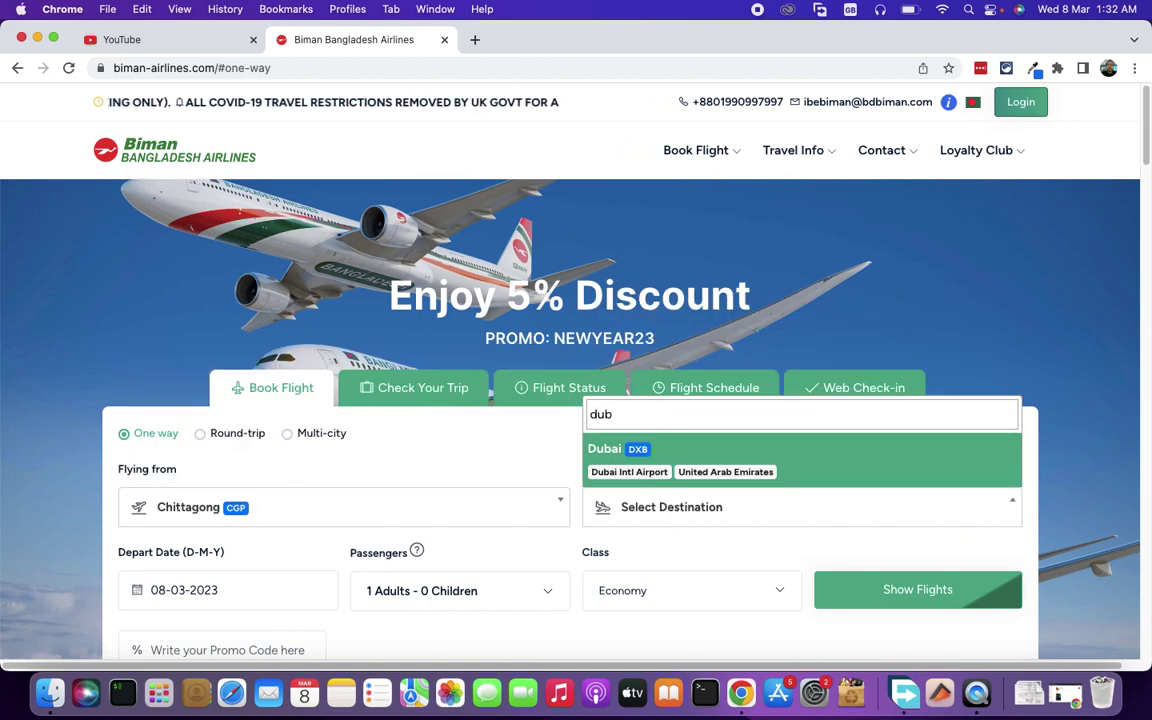
pyautogui.click(858, 469)
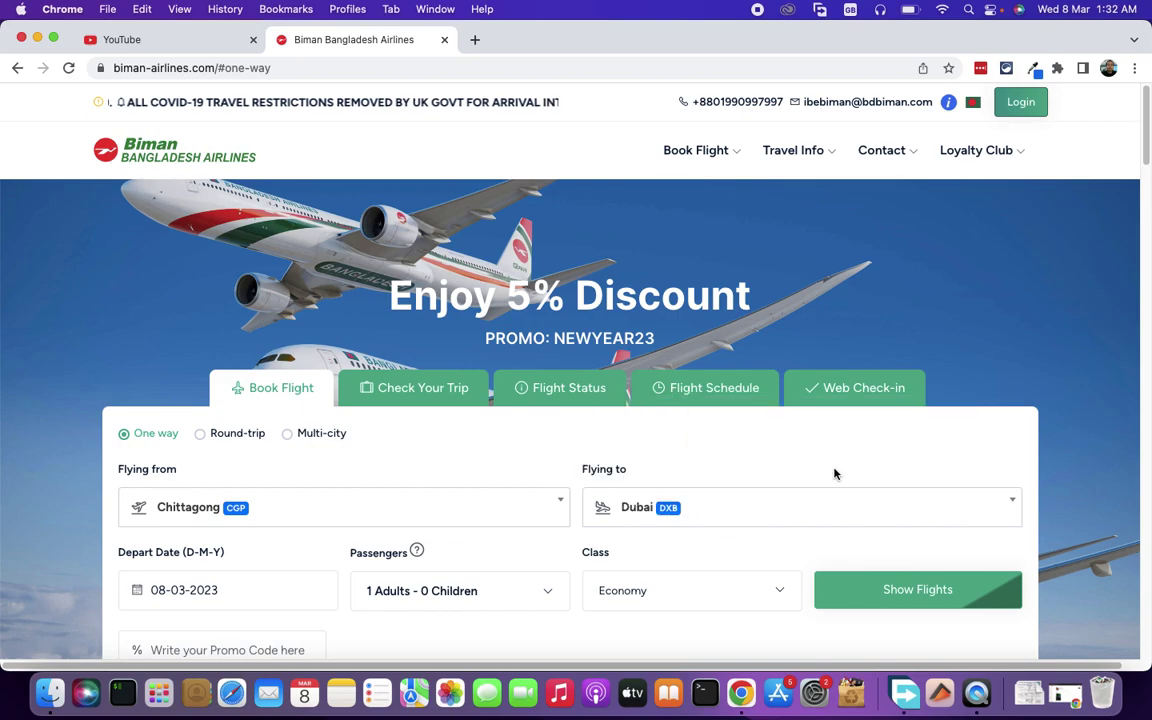
# - Set the departure date to 30 March 2023 and search for flights
pyautogui.click(258, 585)
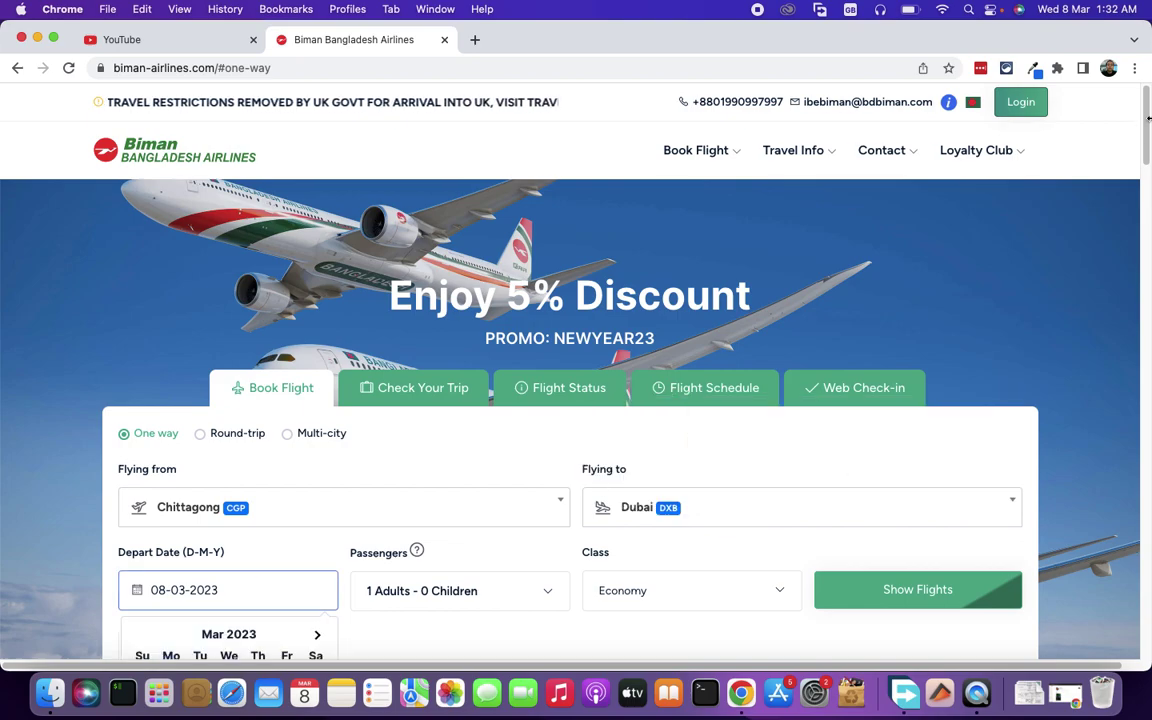
pyautogui.moveTo(1148, 118); pyautogui.dragTo(1144, 170)
pyautogui.click(283, 272)
pyautogui.click(254, 450)
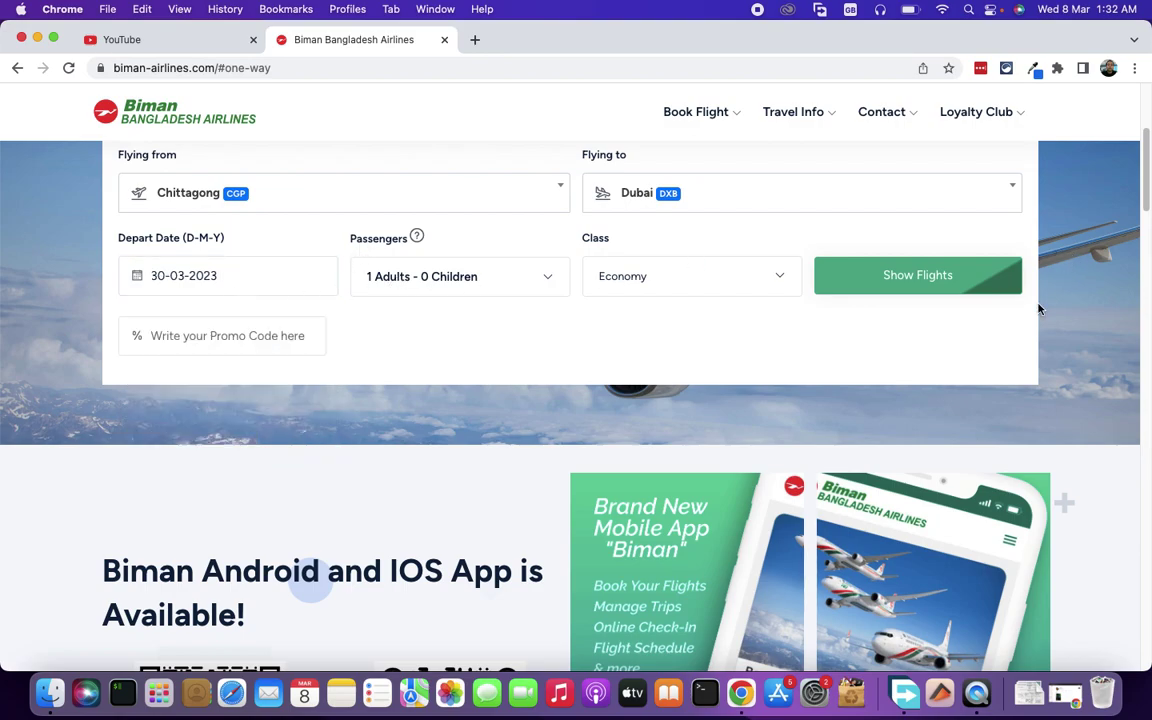
pyautogui.click(972, 283)
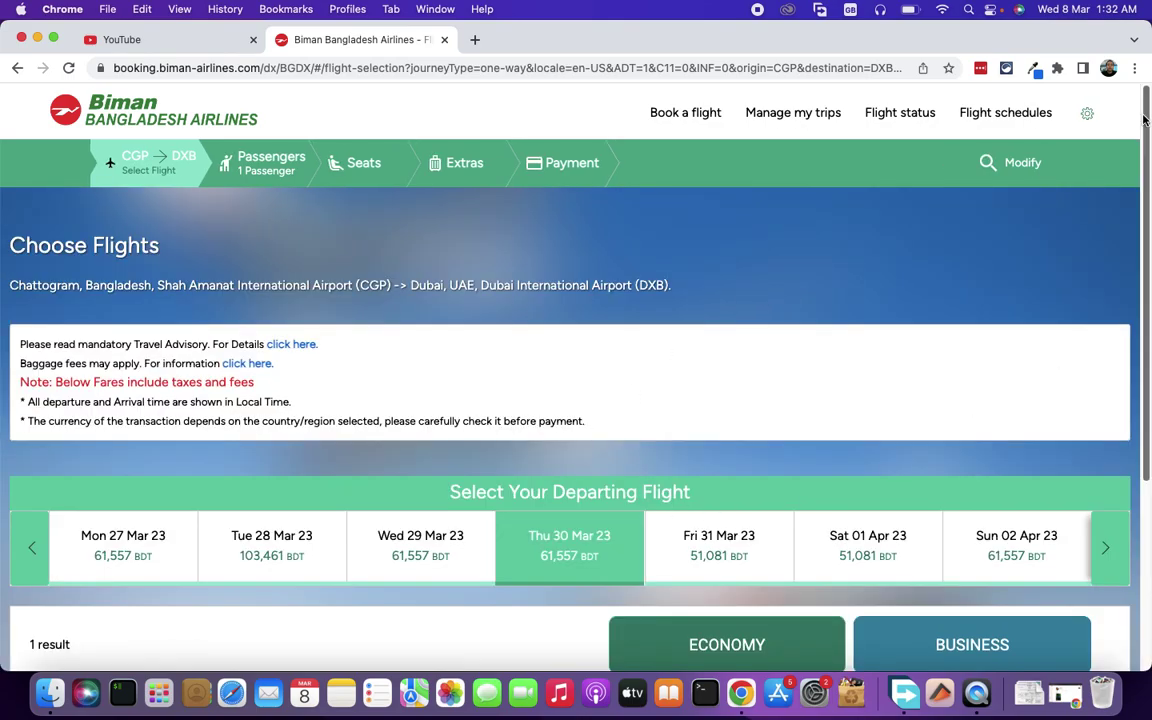
# - Select the BG 147 Economy Saver fare and continue to passenger details
pyautogui.moveTo(1144, 116); pyautogui.dragTo(1121, 370)
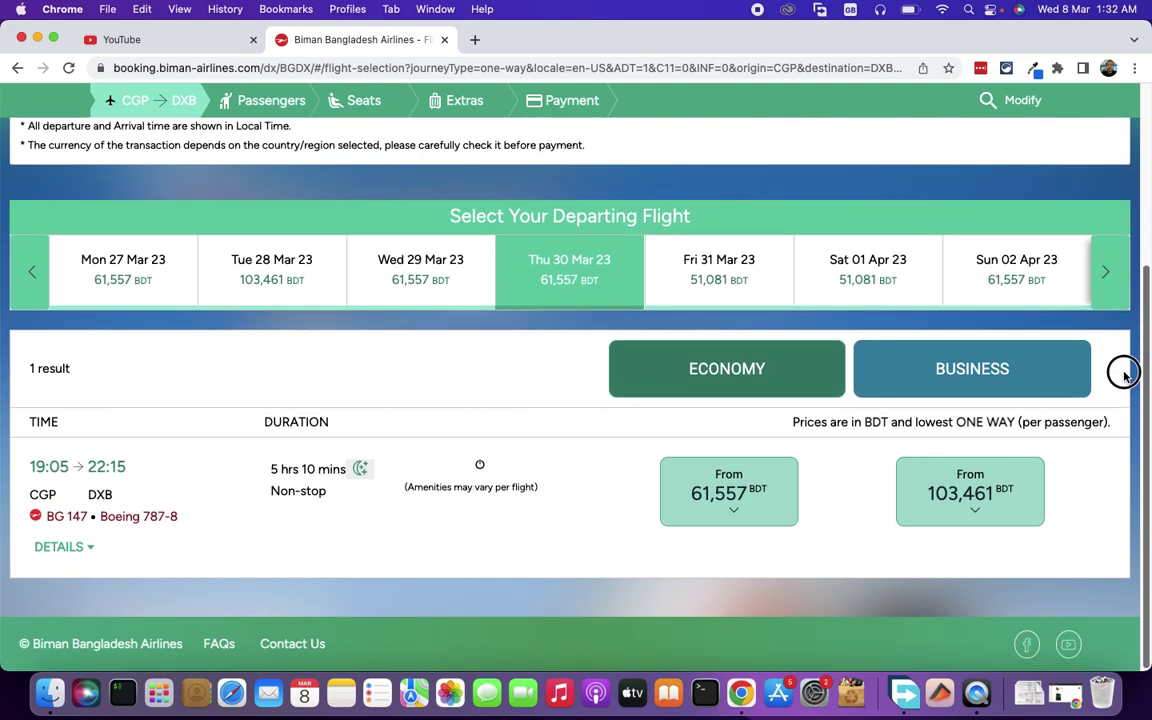
pyautogui.click(755, 515)
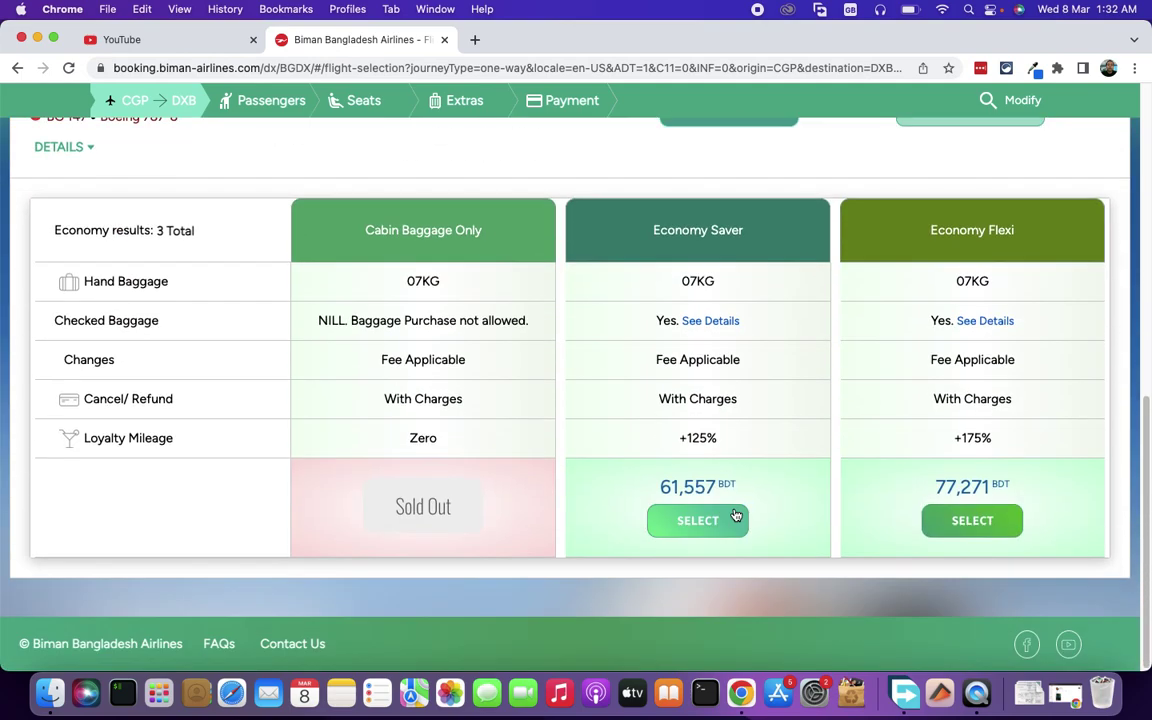
pyautogui.click(692, 522)
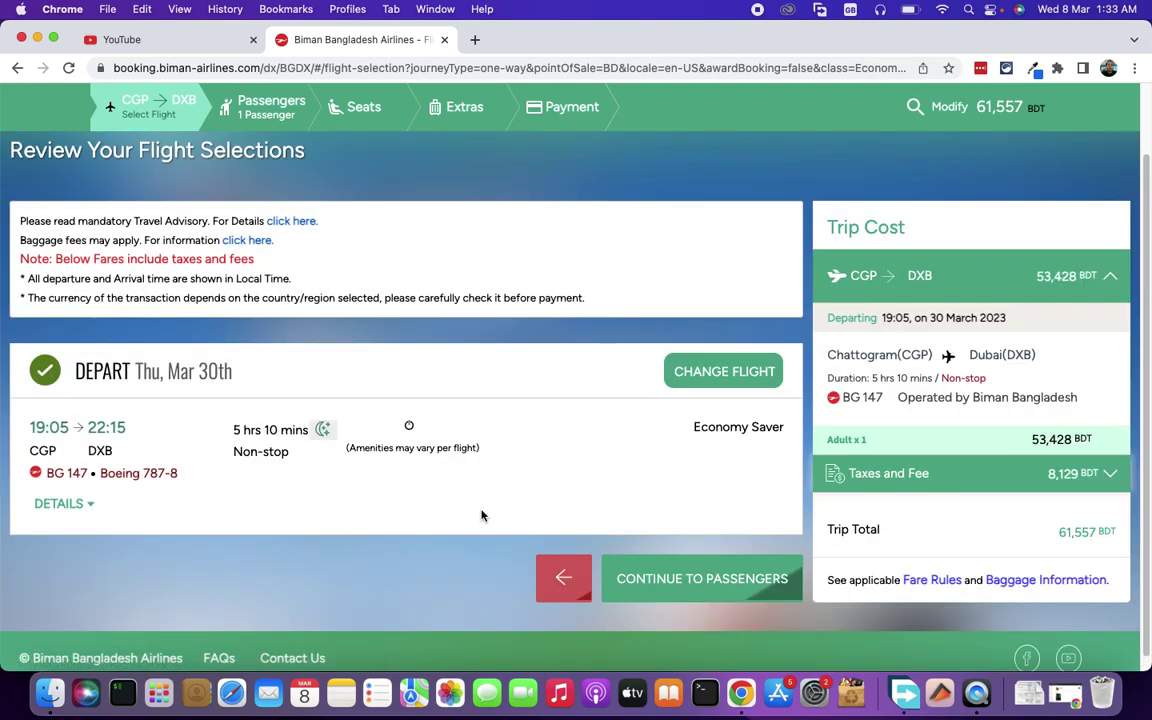
pyautogui.click(696, 577)
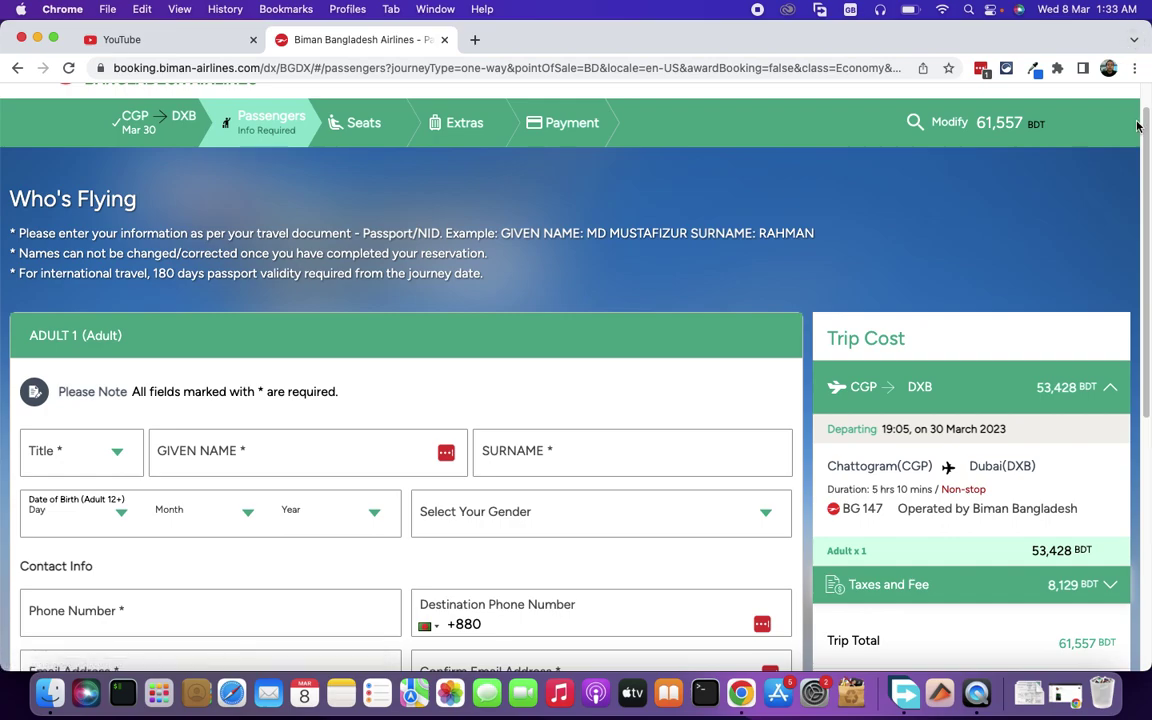
pyautogui.moveTo(1146, 128); pyautogui.dragTo(1144, 236)
# - Set the passenger's title to Mr and enter their given name and surname
pyautogui.click(95, 221)
pyautogui.click(73, 247)
pyautogui.click(285, 226)
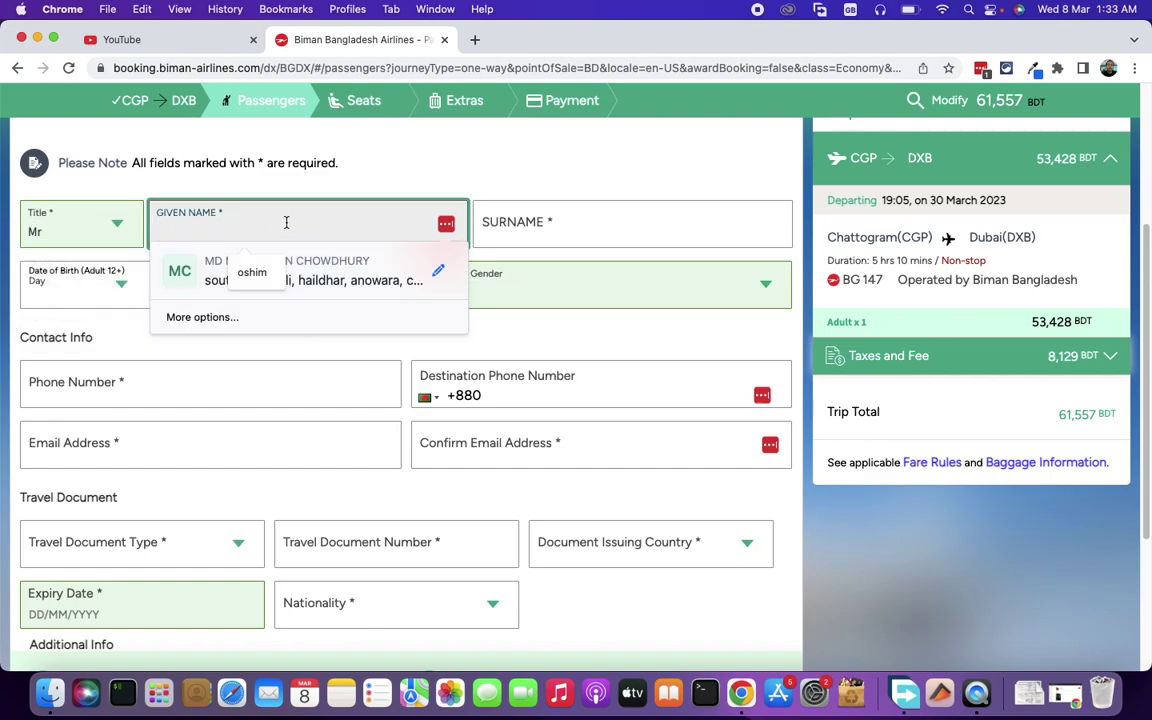
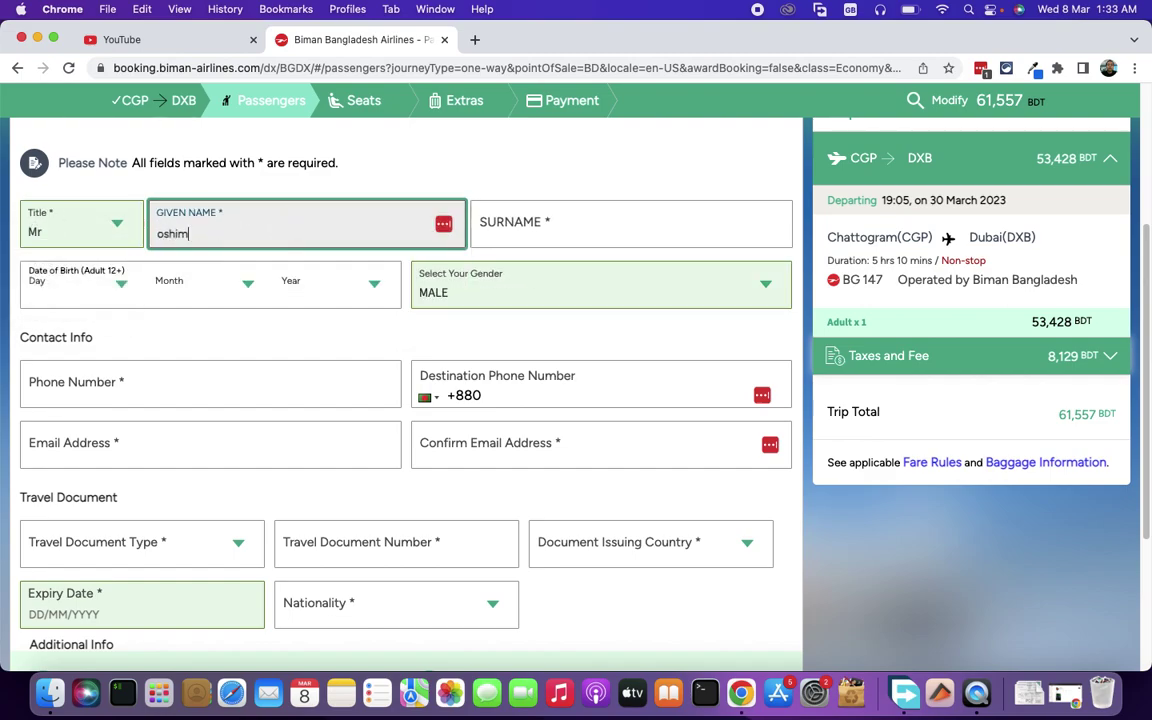
pyautogui.press('Tab')
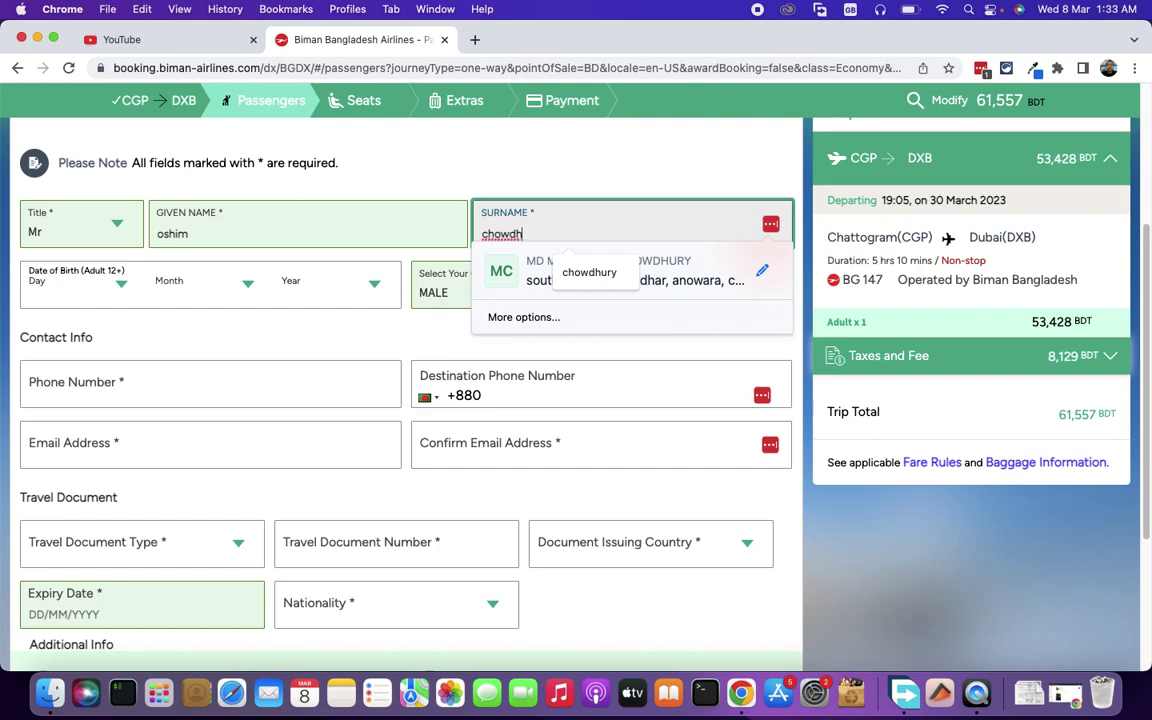
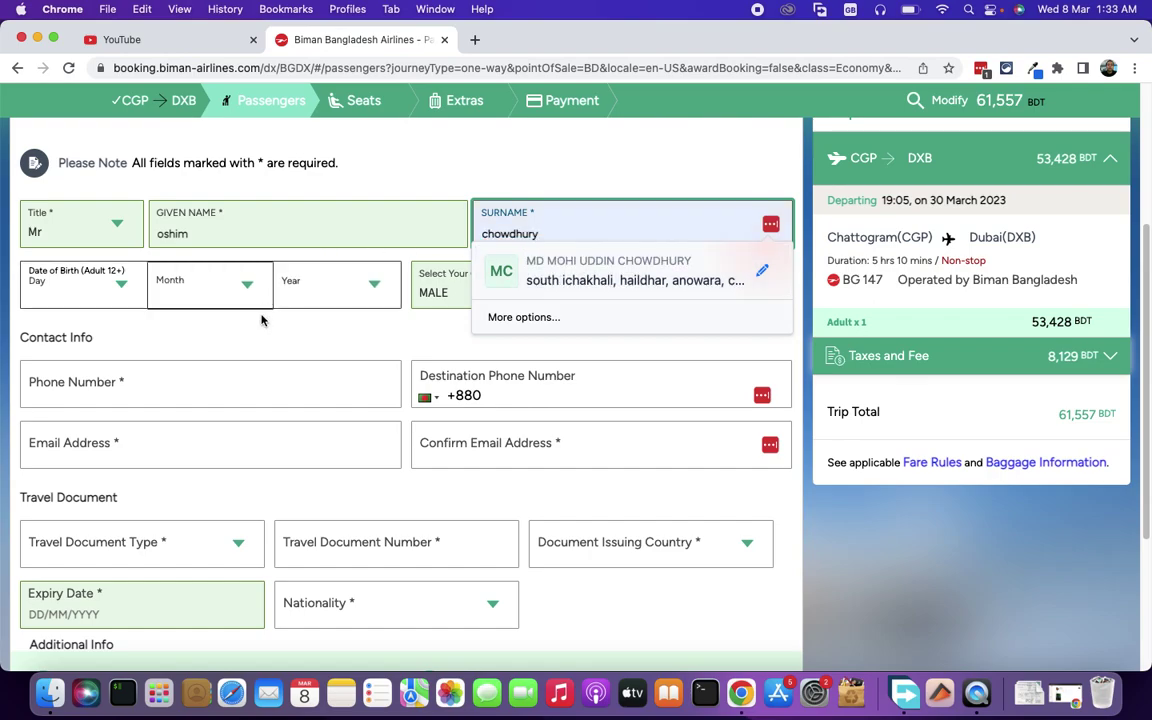
# - Set the passenger's date of birth to 1 JAN 2000
pyautogui.click(57, 290)
pyautogui.click(64, 329)
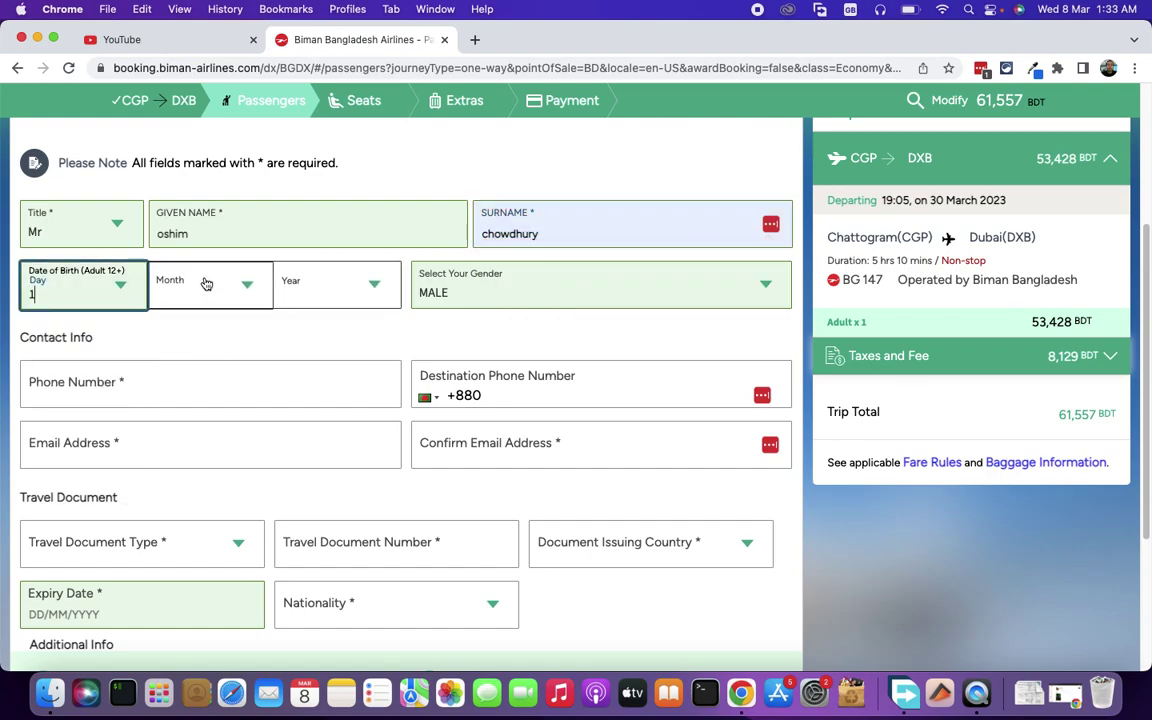
pyautogui.click(206, 284)
pyautogui.click(249, 327)
pyautogui.click(311, 276)
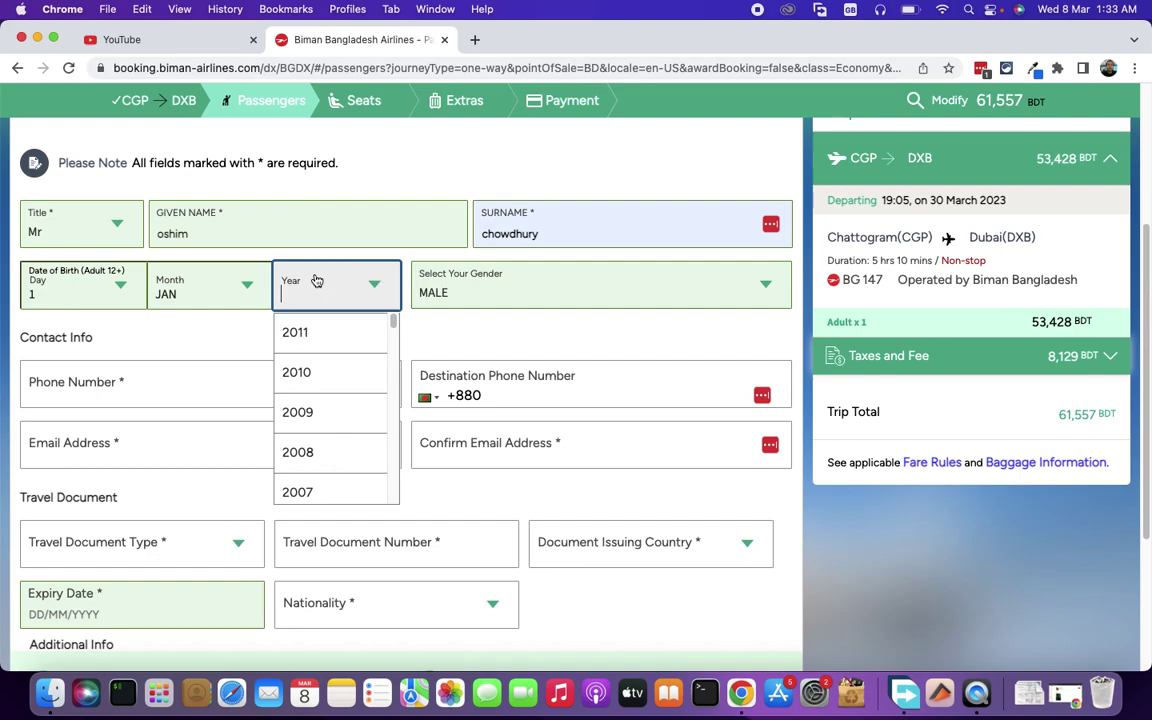
pyautogui.moveTo(392, 322); pyautogui.dragTo(386, 339)
pyautogui.click(308, 350)
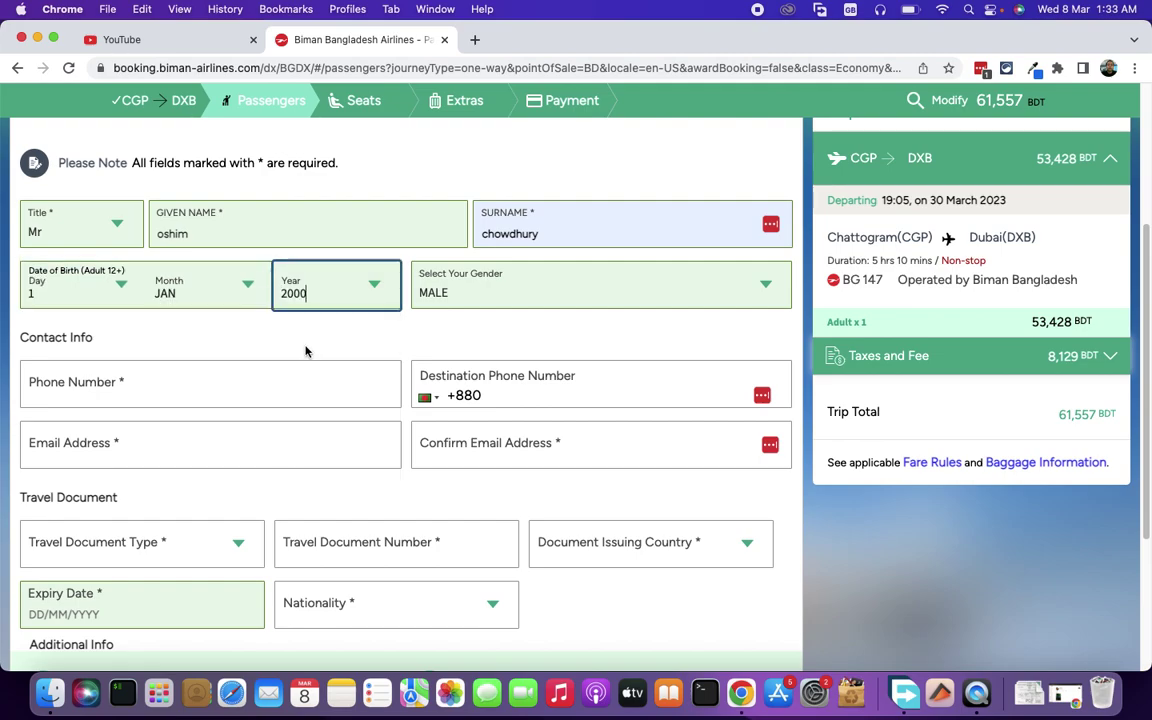
# - Enter the passenger's phone number and destination phone number
pyautogui.click(185, 387)
pyautogui.write('-11-111-1')
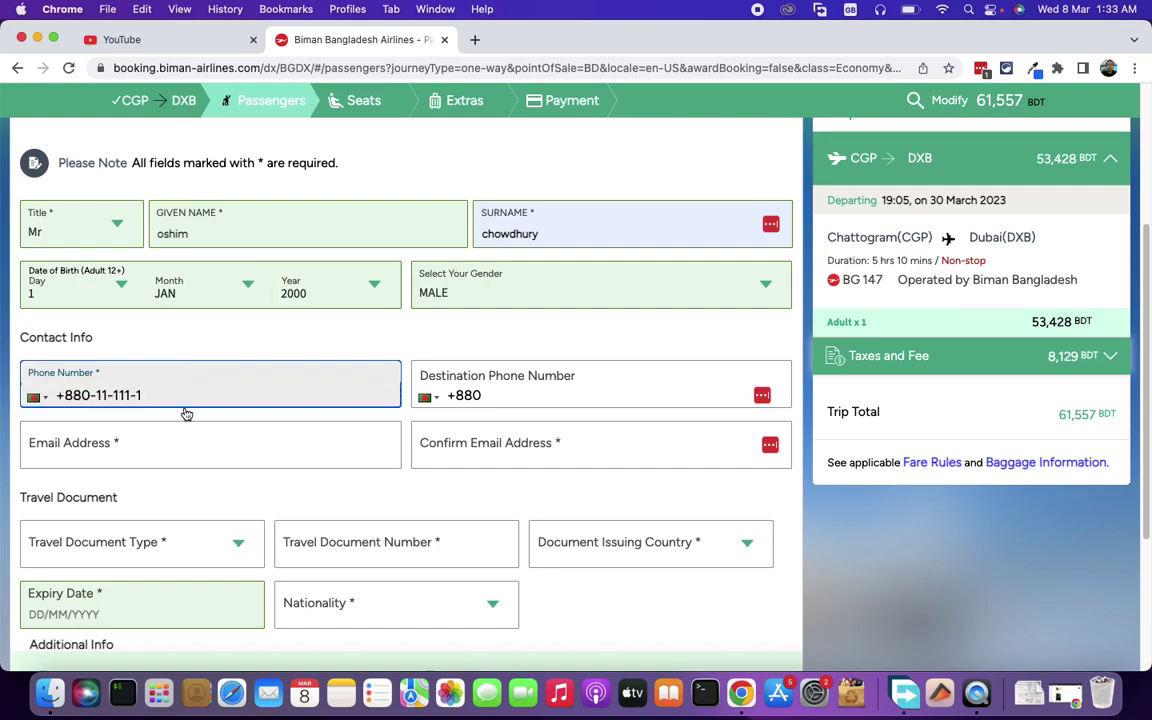
pyautogui.click(607, 388)
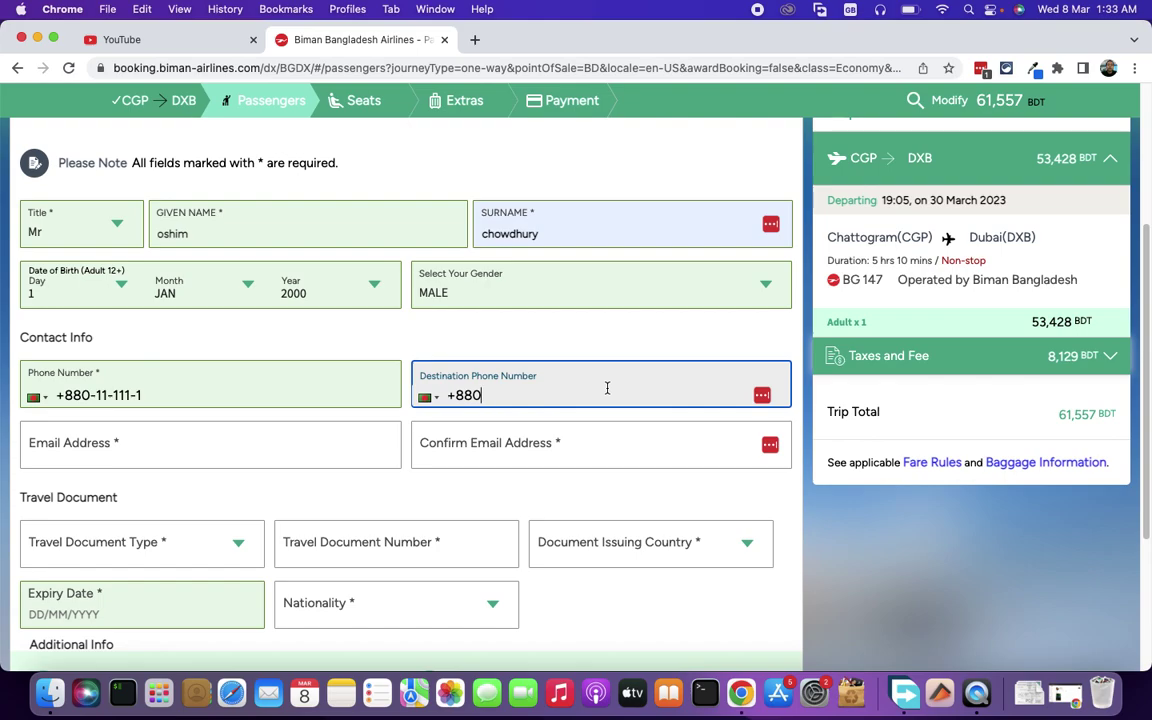
pyautogui.write('-11-111-1')
# - Enter the passenger's email address and begin confirming it
pyautogui.click(245, 452)
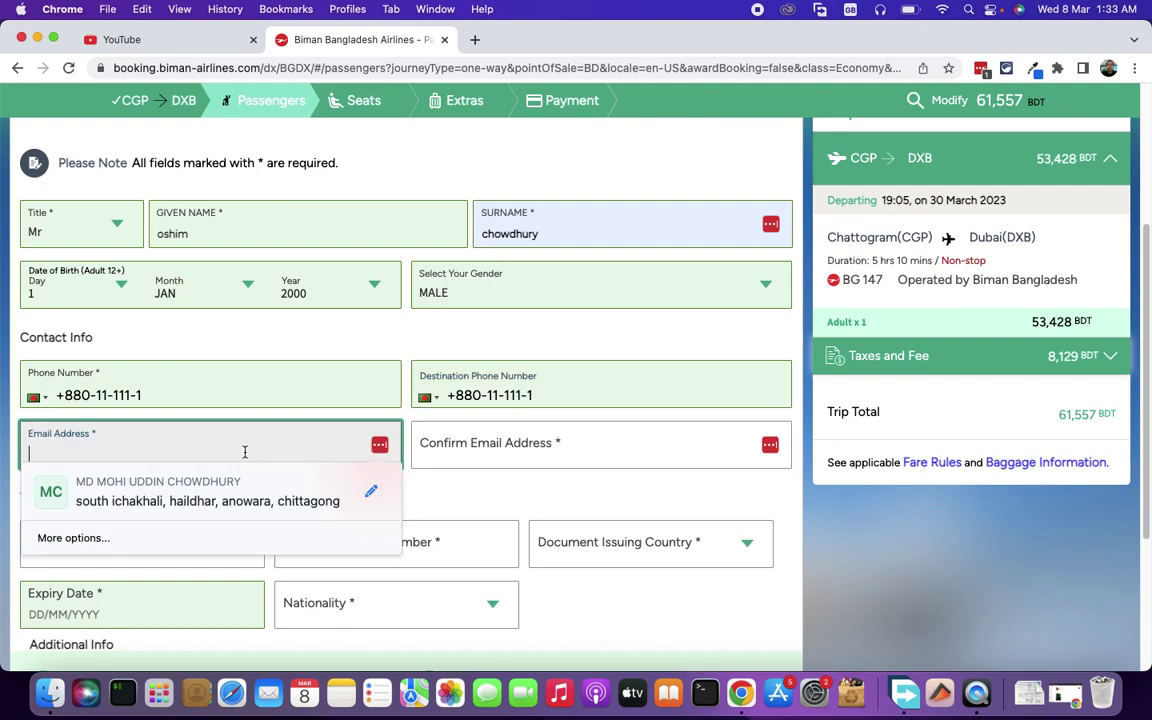
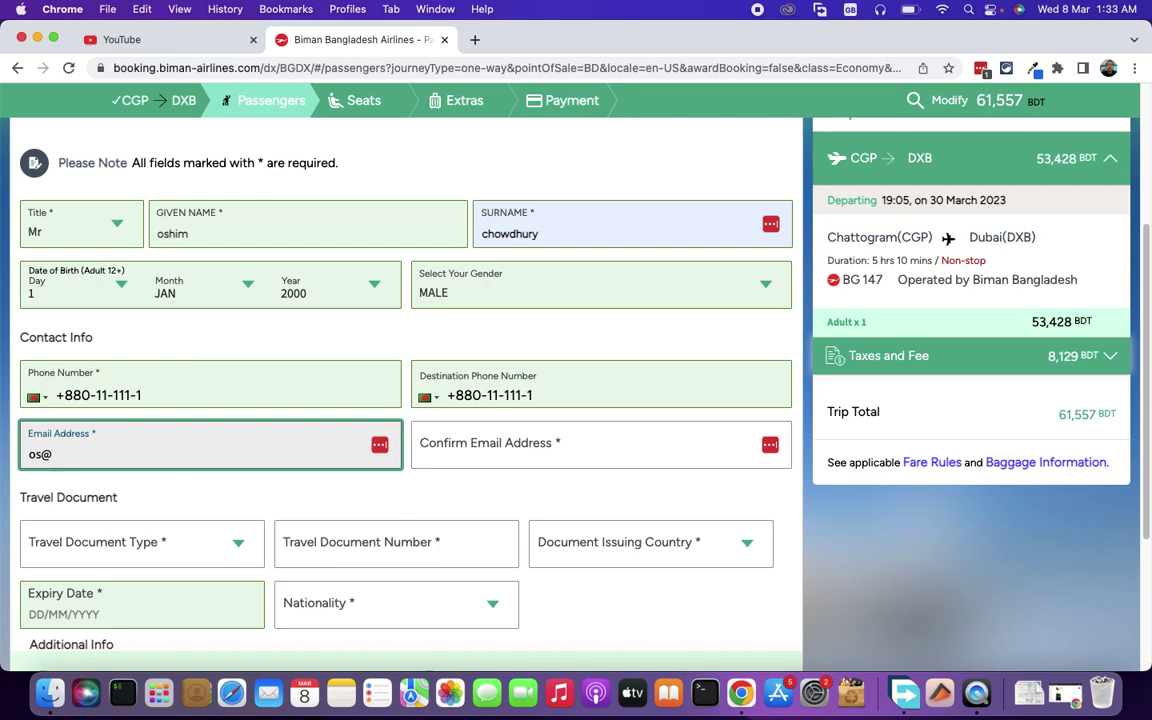
pyautogui.press('Tab')
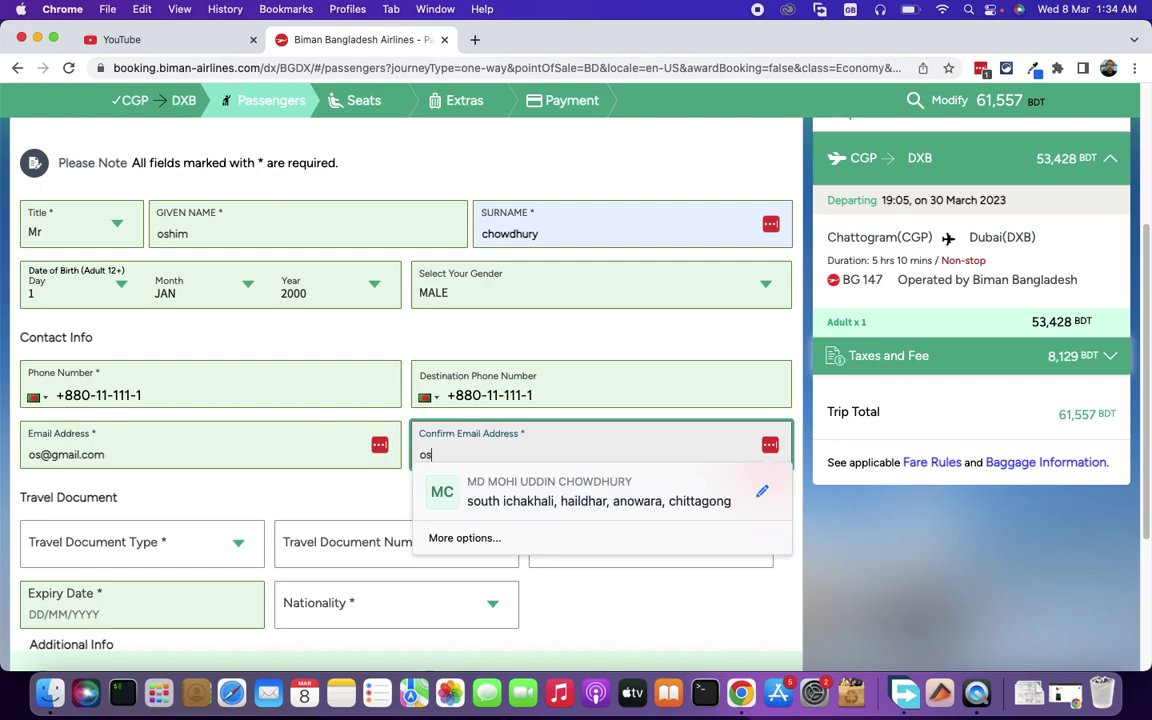
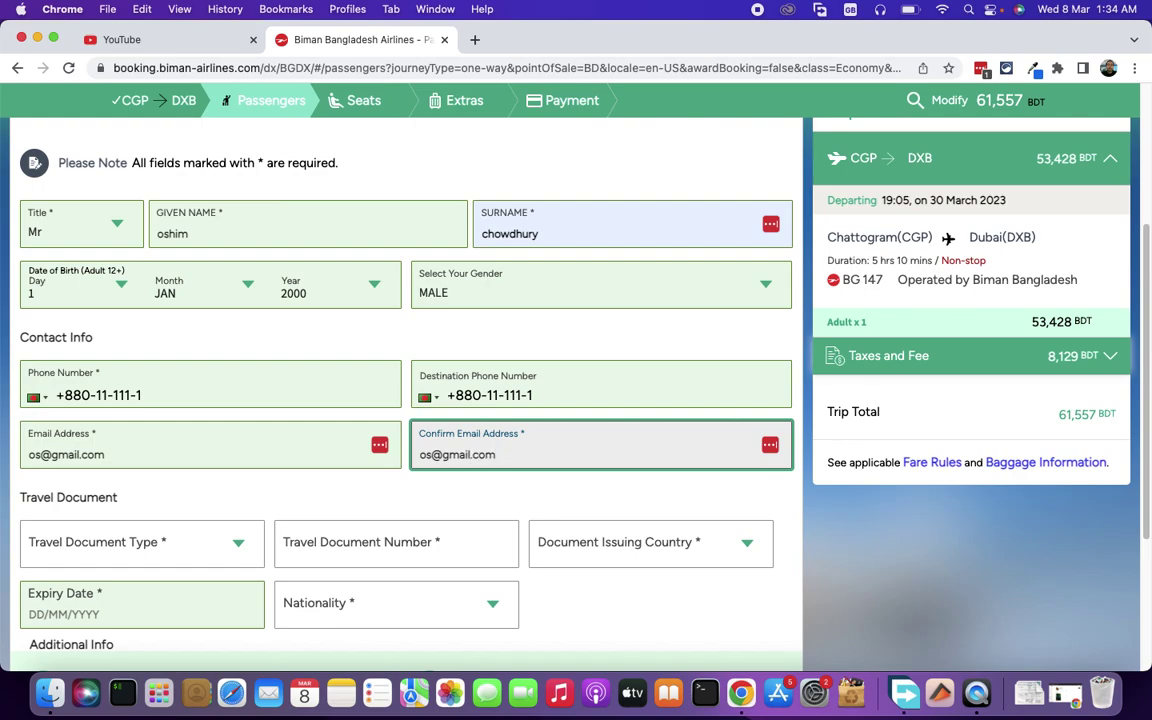
# - Finish the email confirmation and enter a Passport with its document number
pyautogui.click(177, 486)
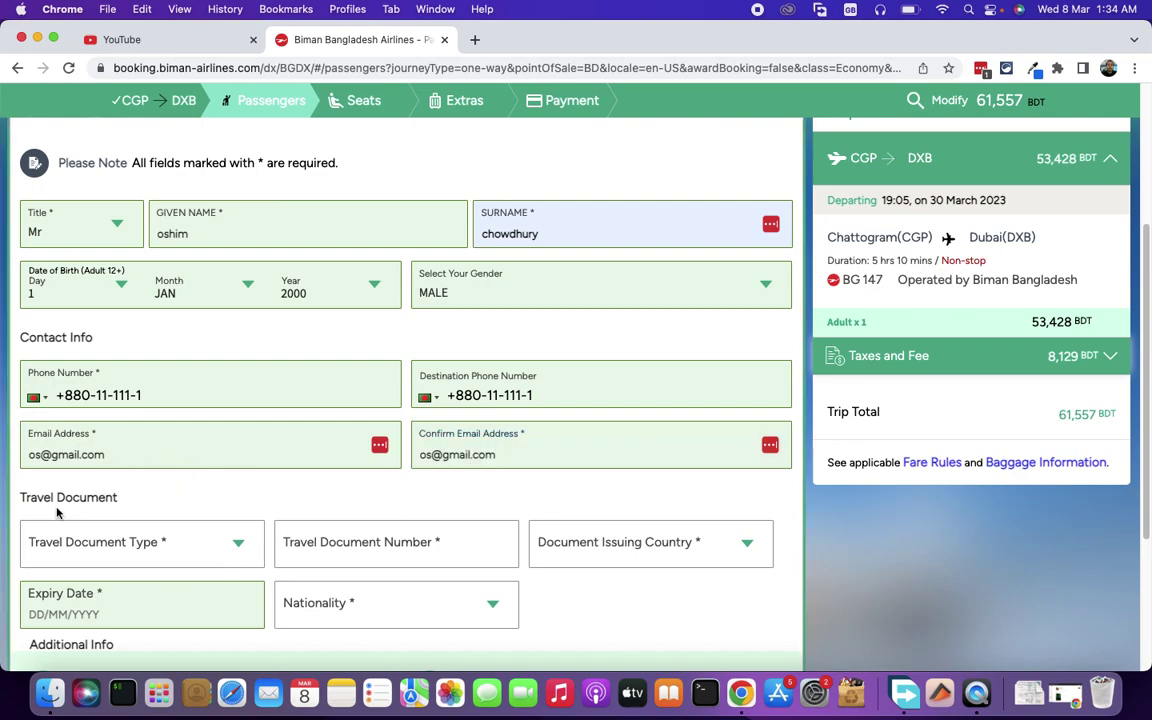
pyautogui.click(165, 556)
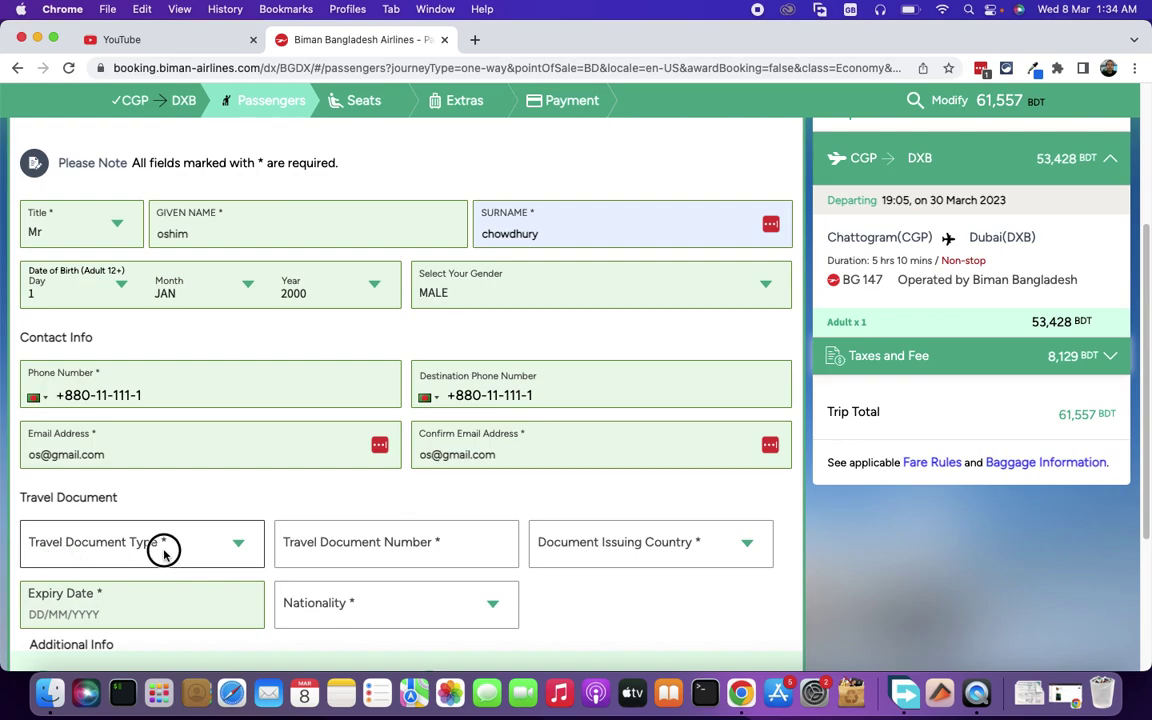
pyautogui.click(128, 562)
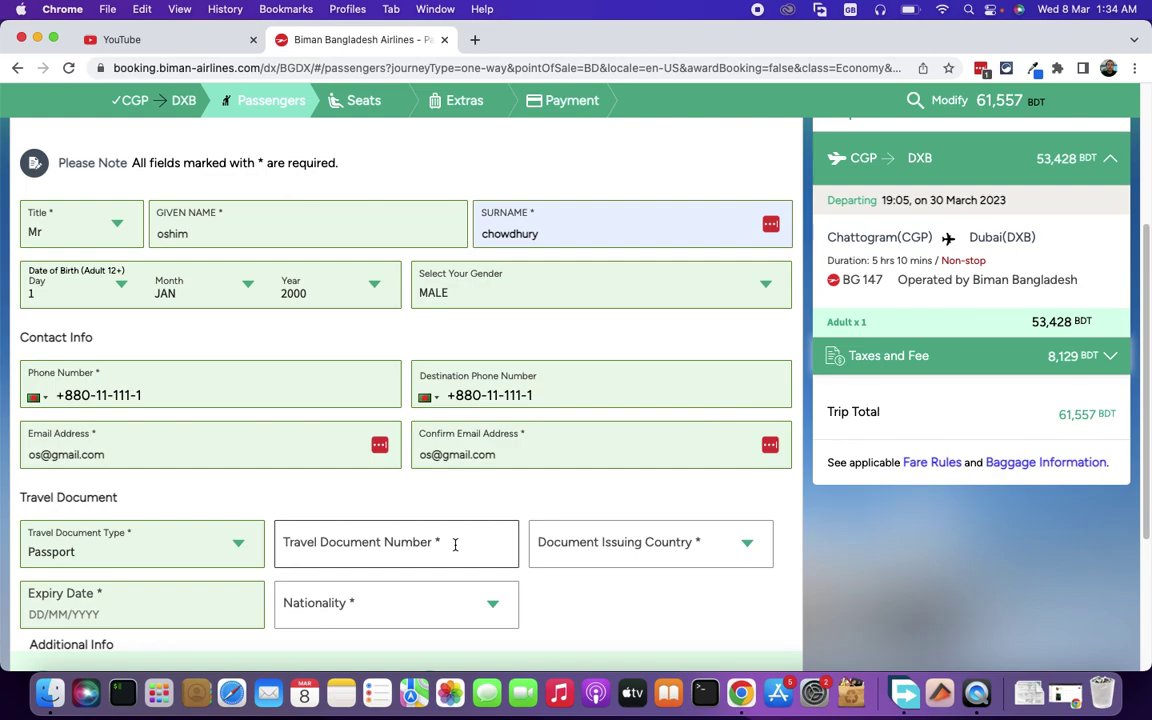
pyautogui.click(455, 545)
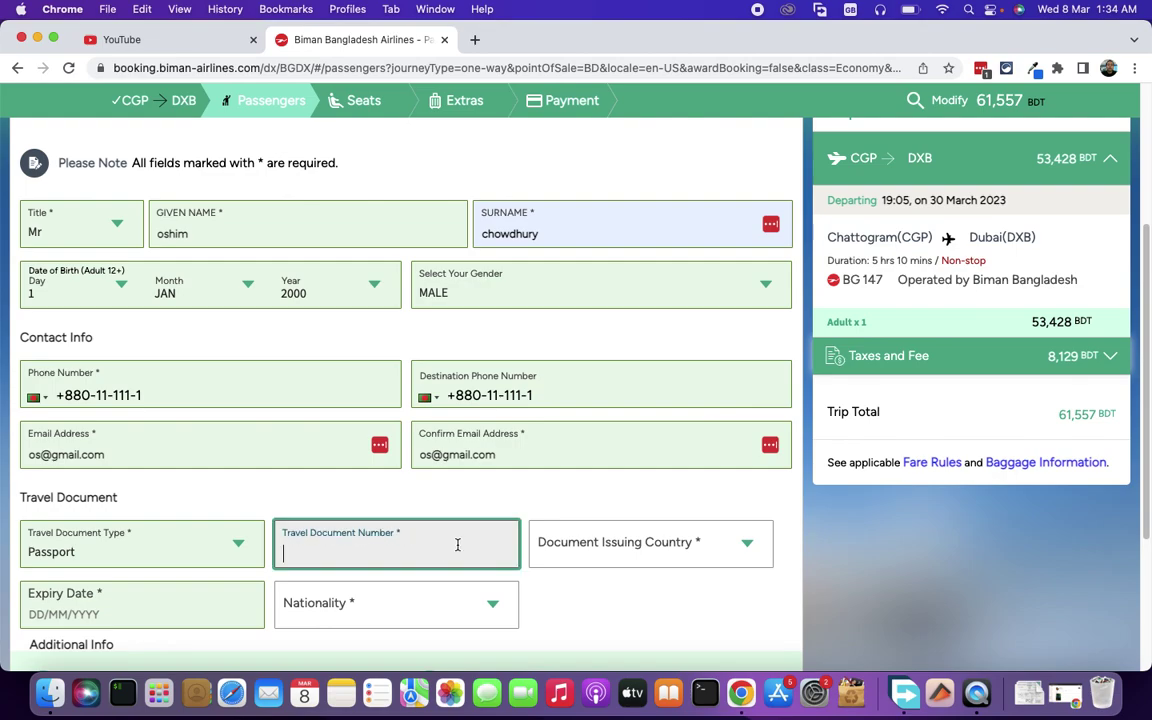
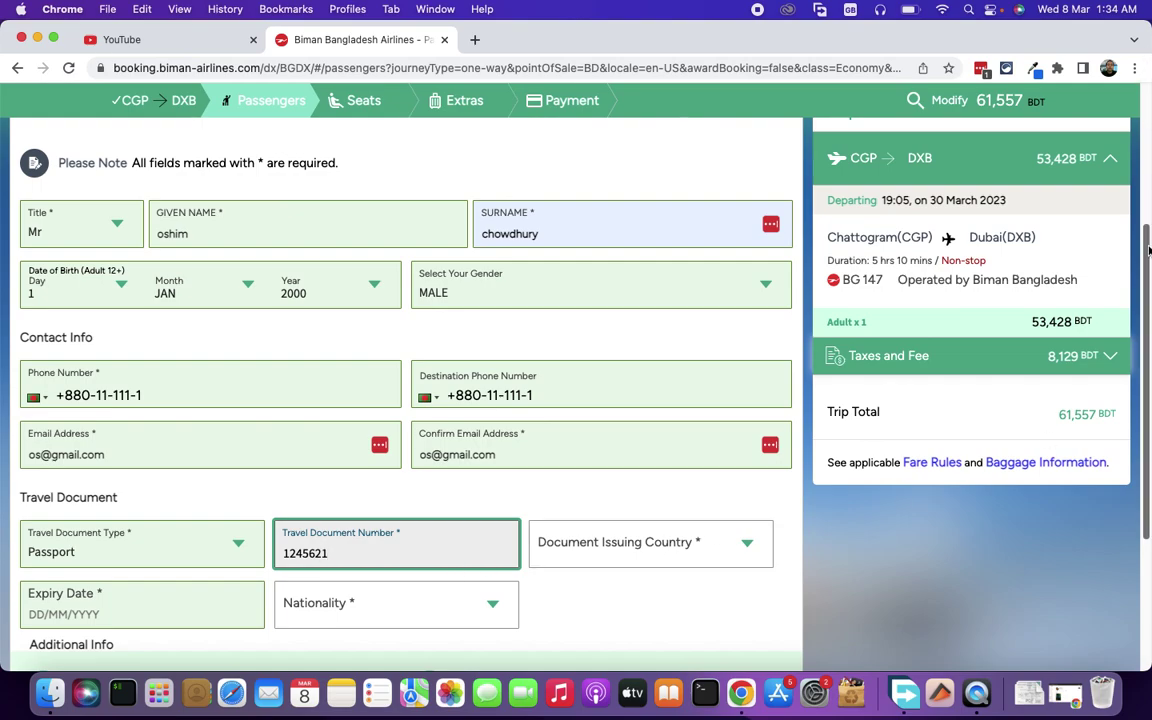
pyautogui.scroll(-3, 1148, 250)
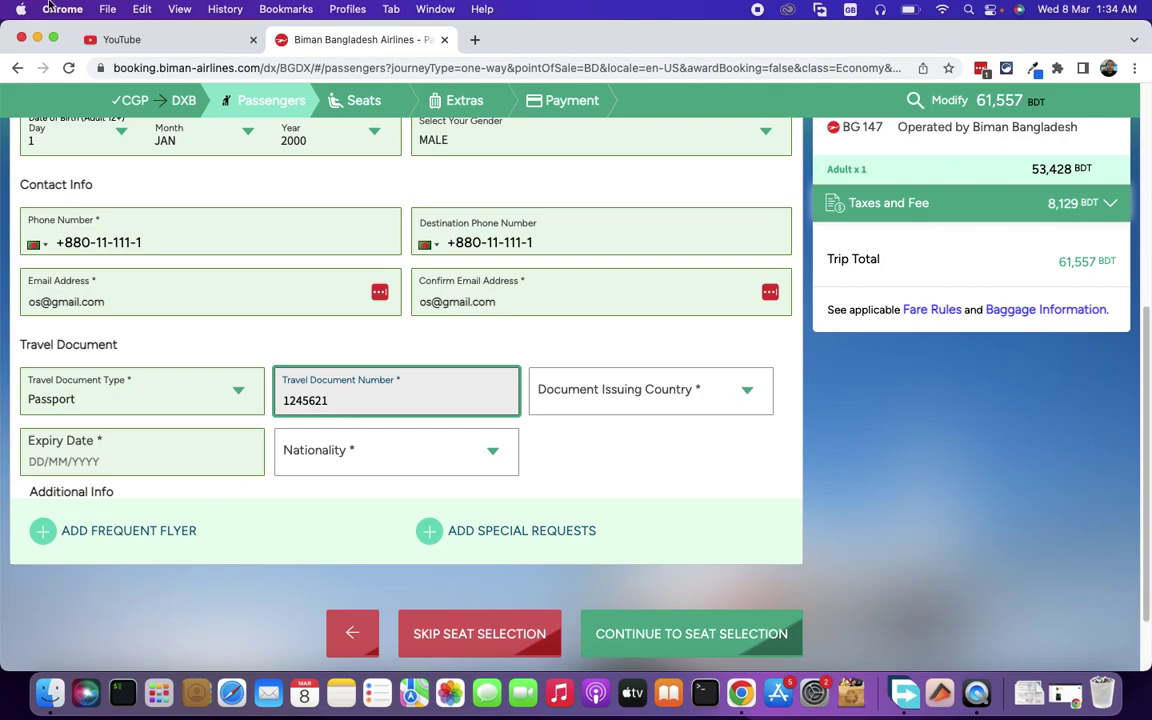
# - Set issuing country Bangladesh, expiry 01/01/2025 and nationality Bangladesh, then continue to seats
pyautogui.click(690, 400)
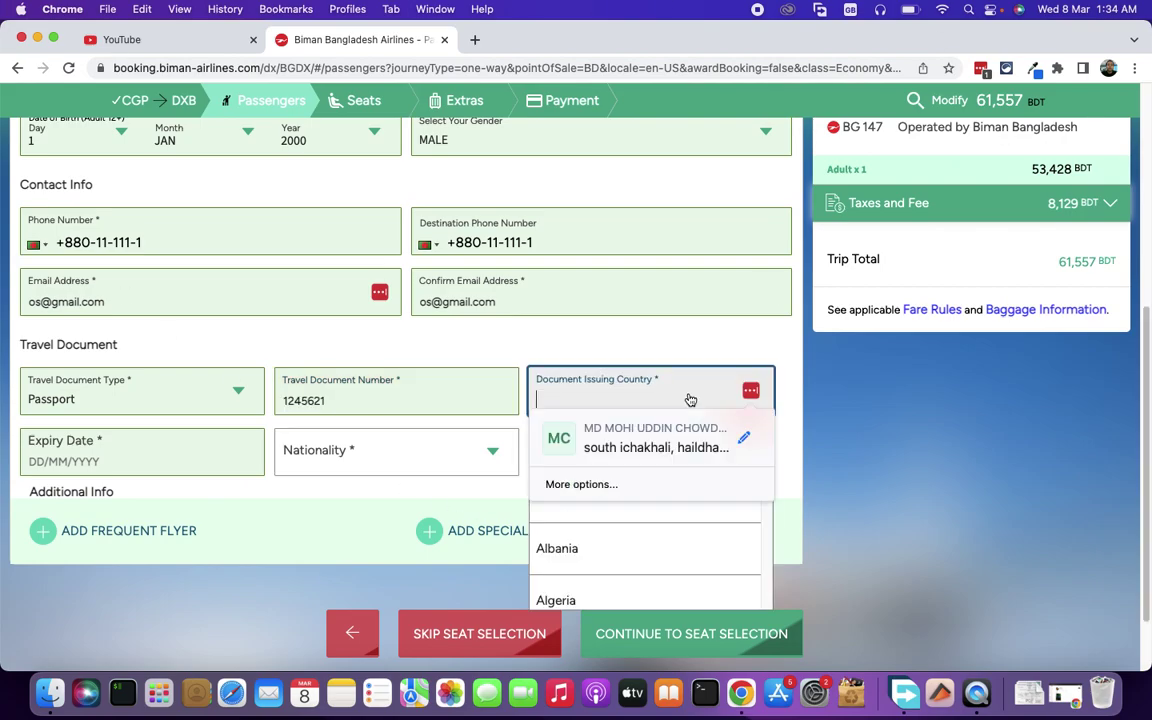
pyautogui.write('b')
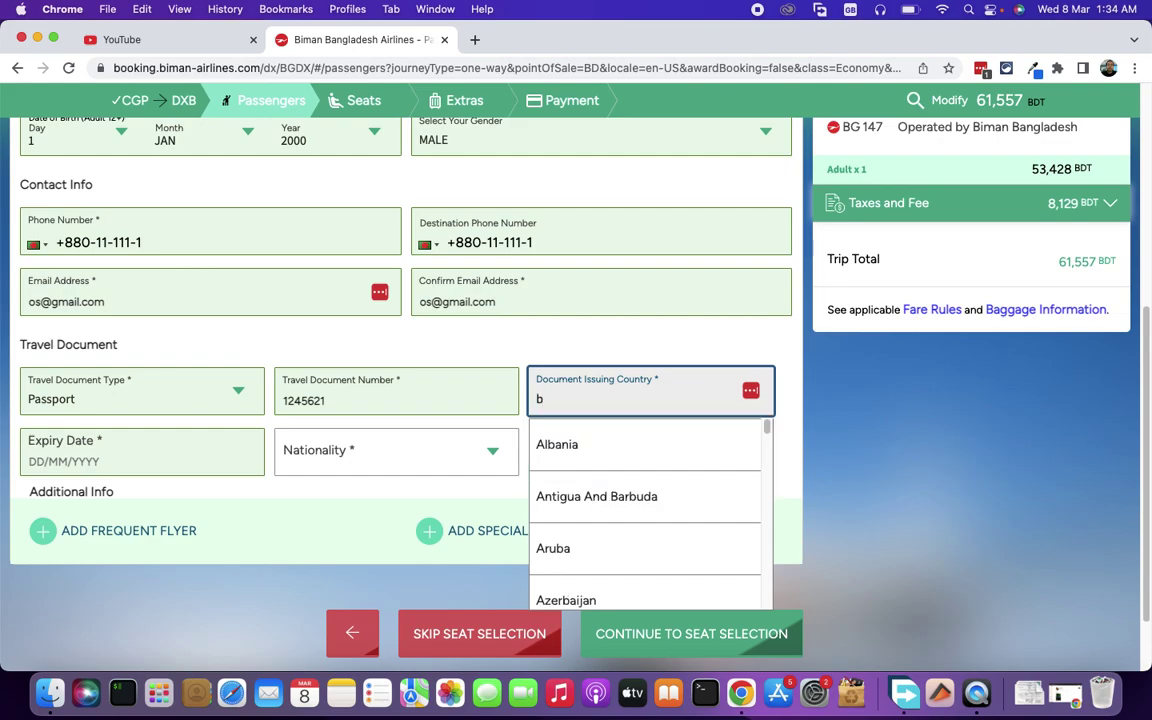
pyautogui.write('ang')
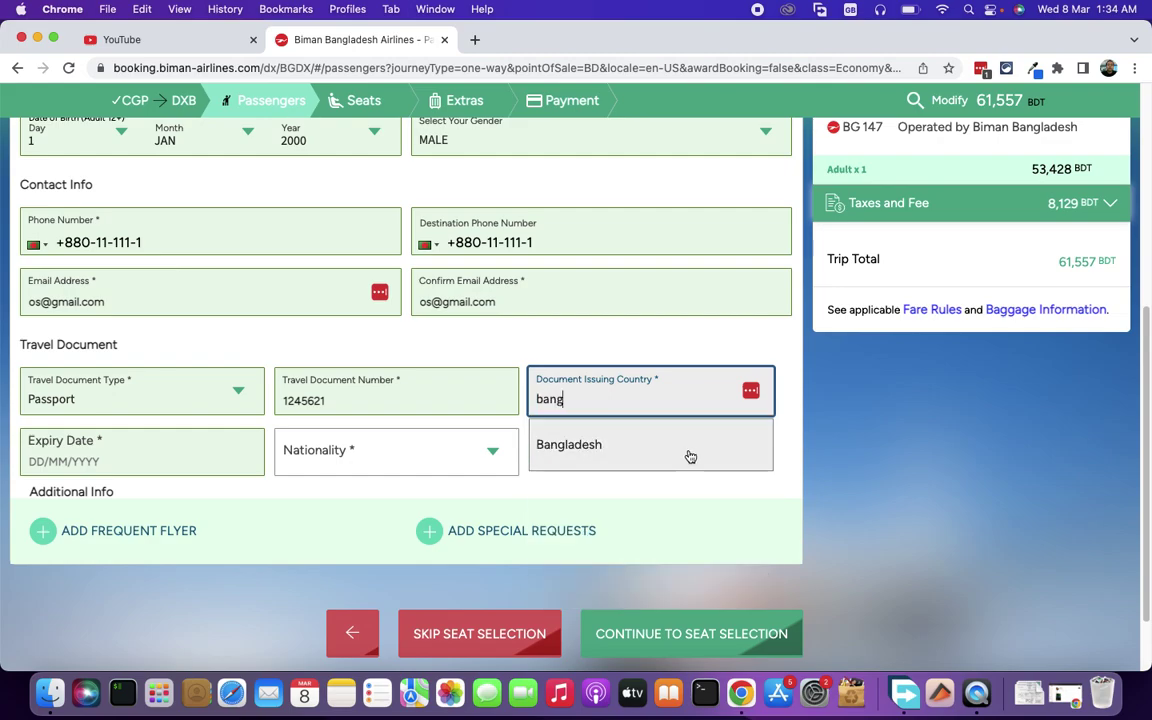
pyautogui.click(690, 455)
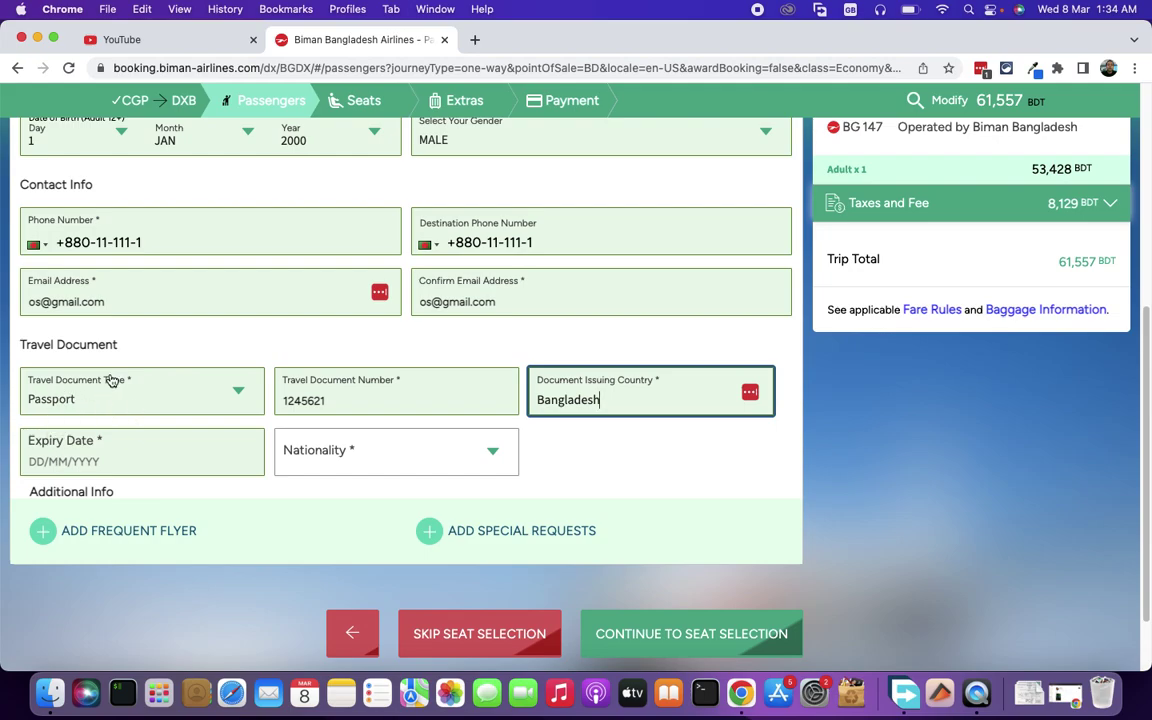
pyautogui.click(31, 464)
pyautogui.write('01/01/2025')
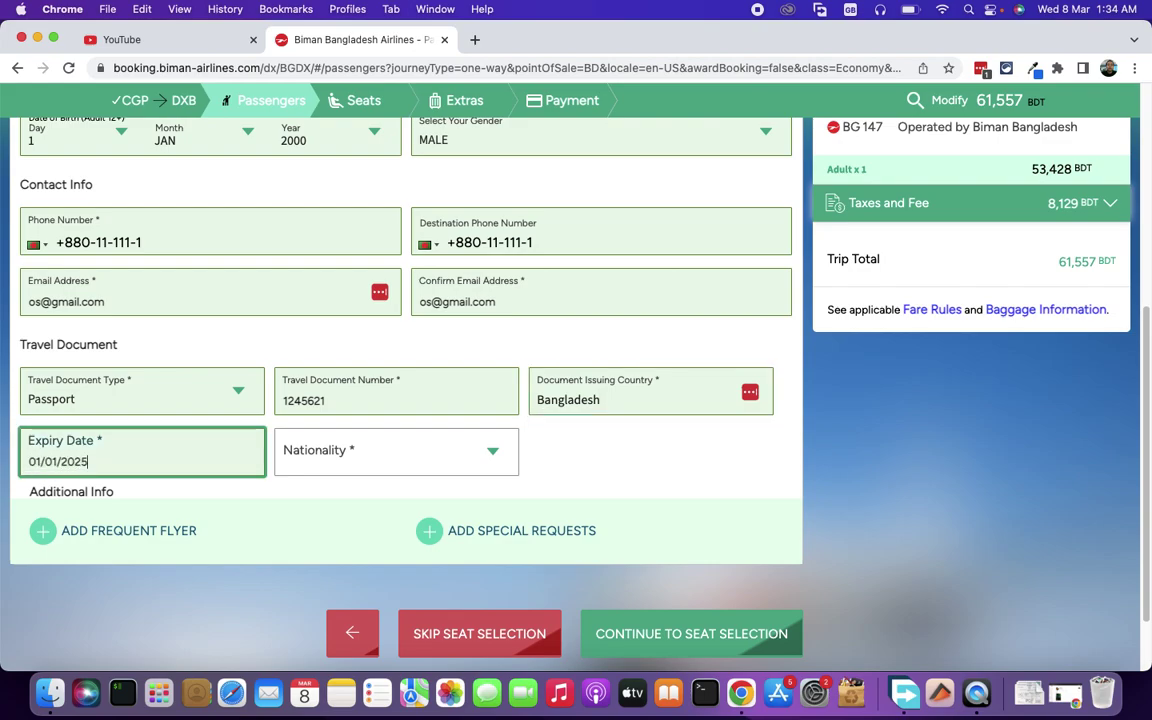
pyautogui.click(351, 456)
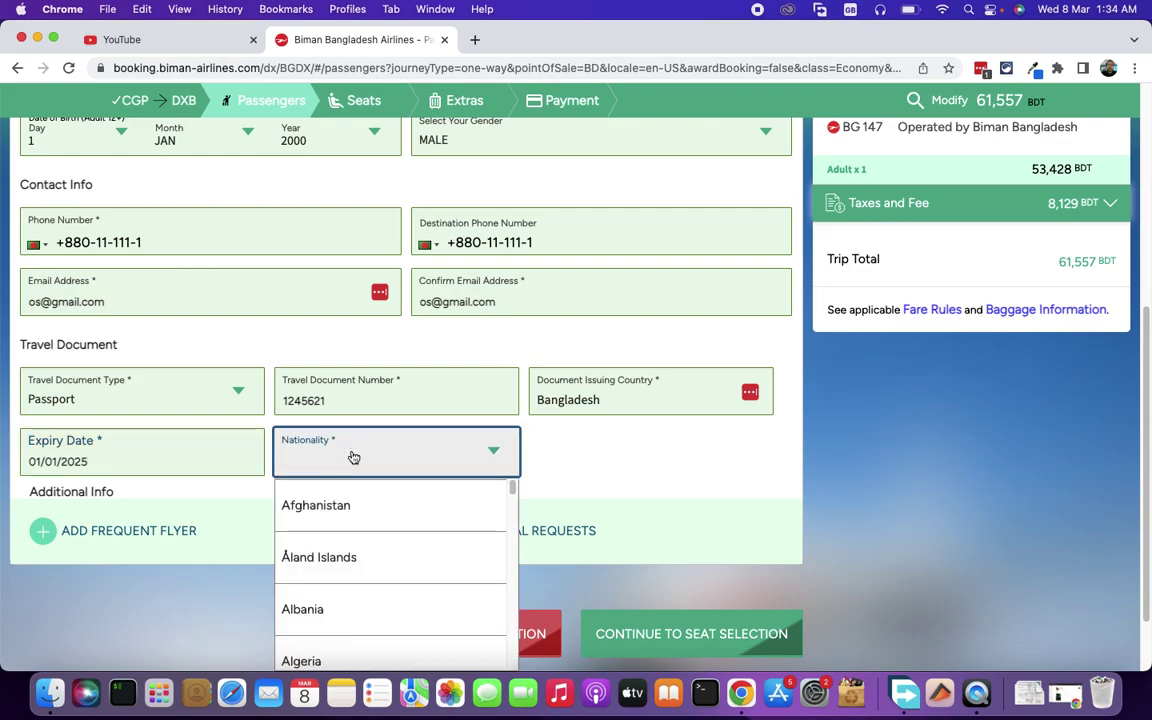
pyautogui.write('ban')
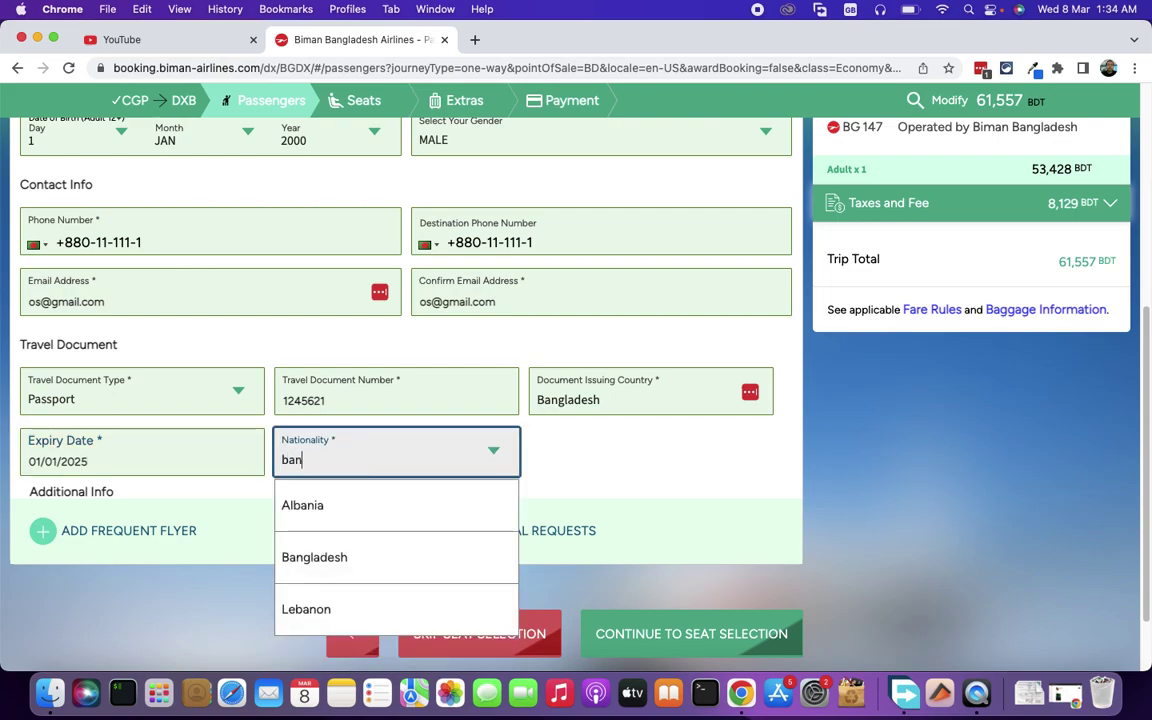
pyautogui.write('g')
pyautogui.click(366, 506)
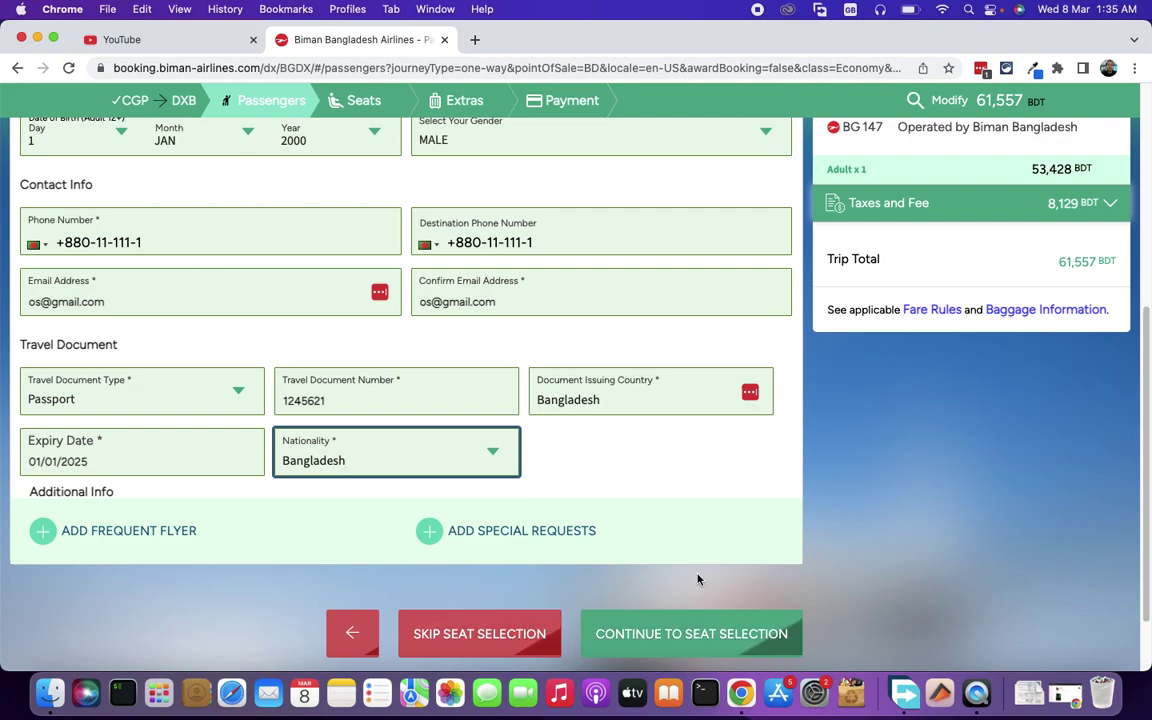
pyautogui.click(693, 633)
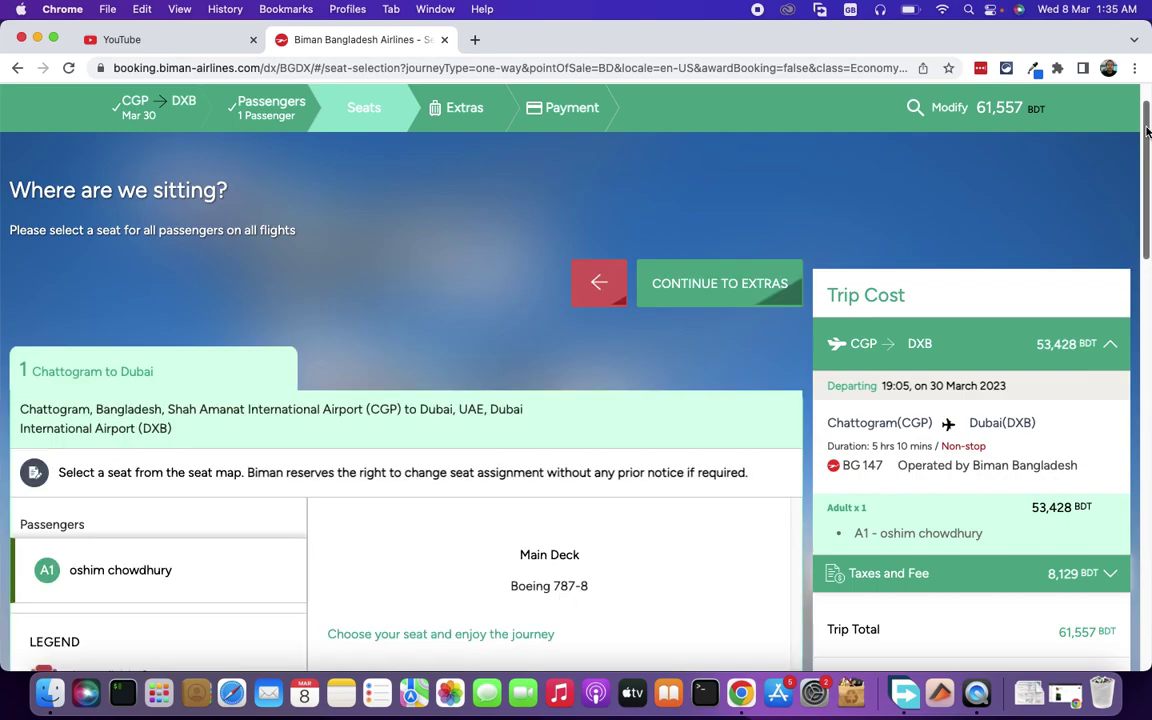
# - Assign seat 17J on the Chattogram–Dubai Boeing 787-8 seat map
pyautogui.moveTo(1147, 129); pyautogui.dragTo(1131, 231)
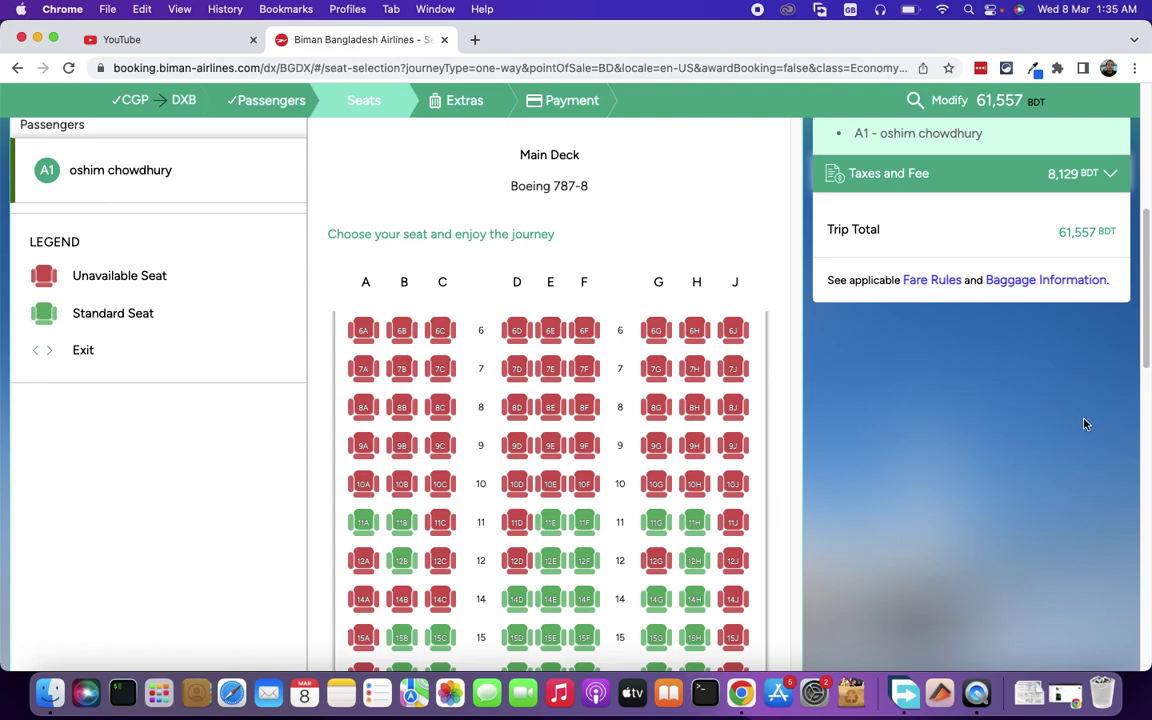
pyautogui.moveTo(1142, 240); pyautogui.dragTo(1139, 316)
pyautogui.click(739, 394)
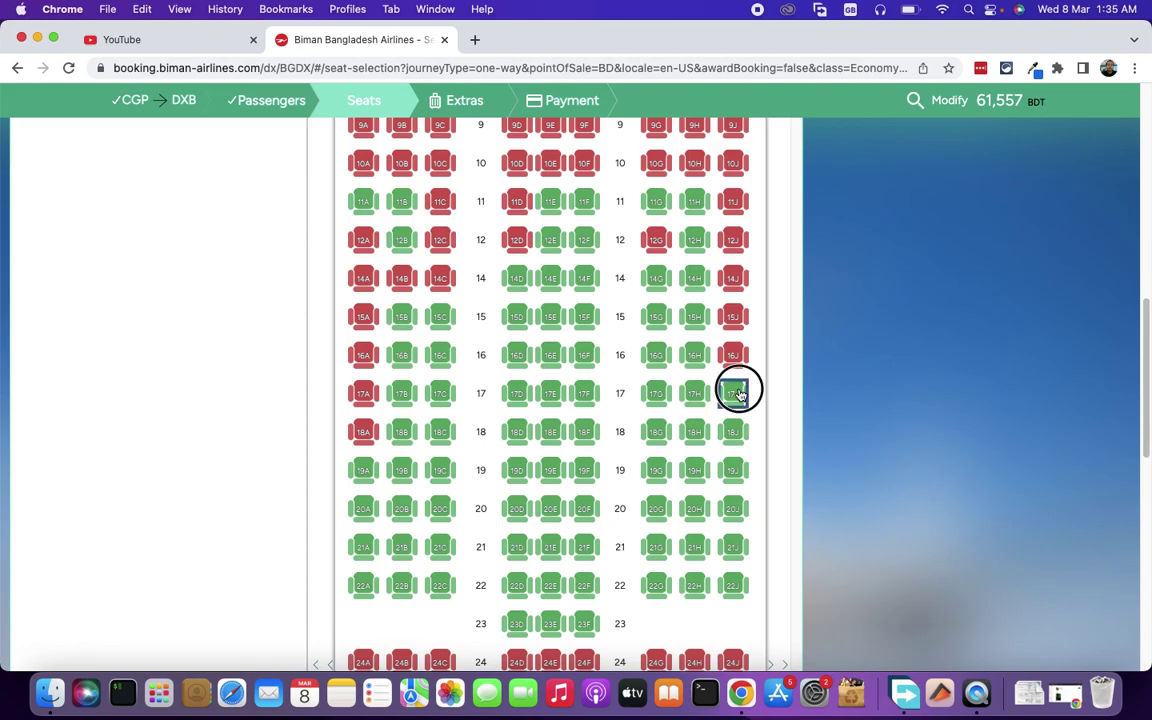
pyautogui.click(586, 516)
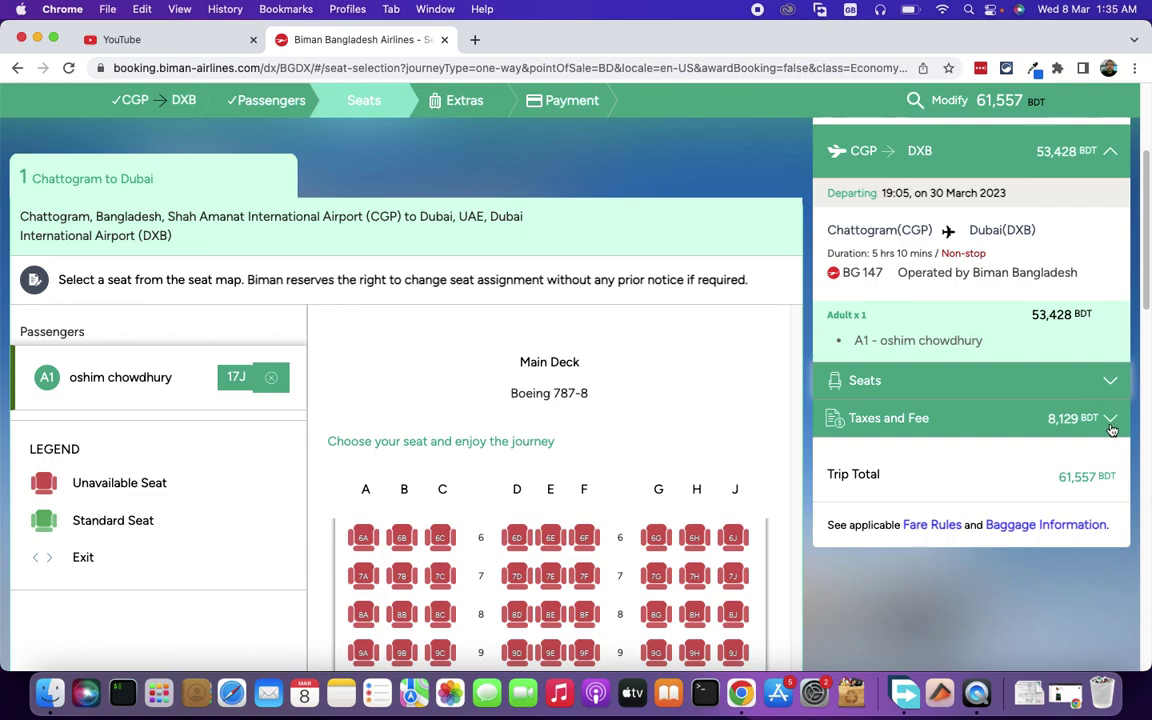
pyautogui.moveTo(1147, 243); pyautogui.dragTo(1144, 599)
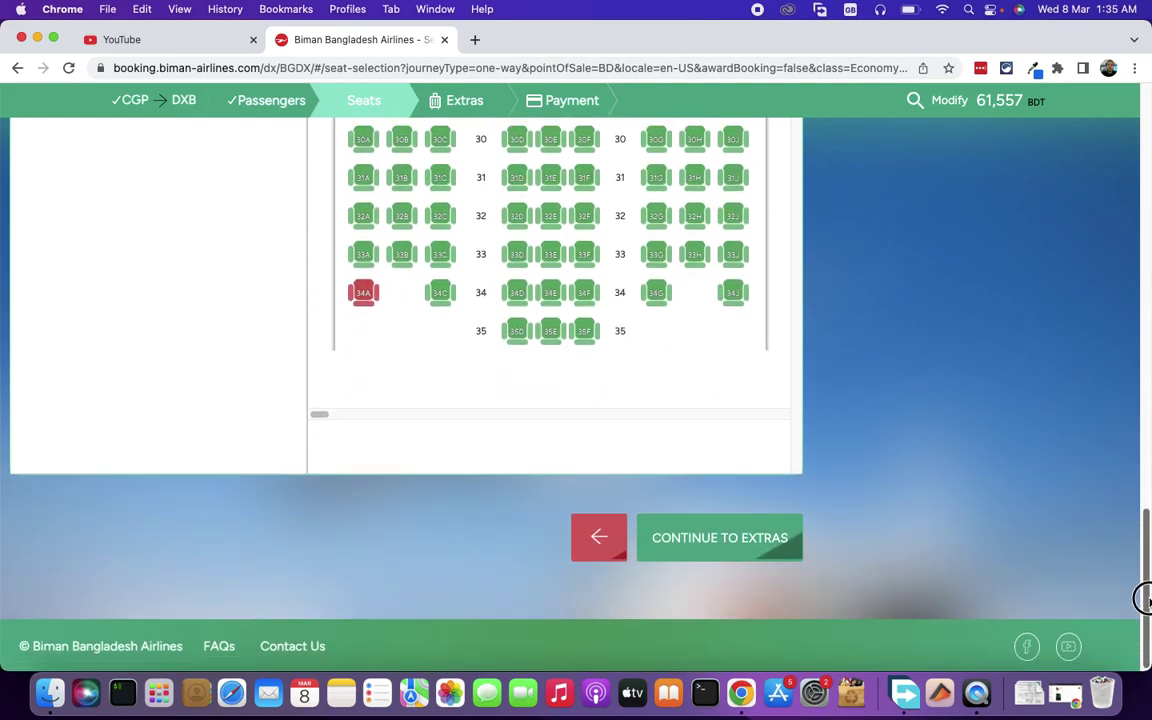
# - Continue to the Extras step, where no ancillaries are available
pyautogui.click(700, 540)
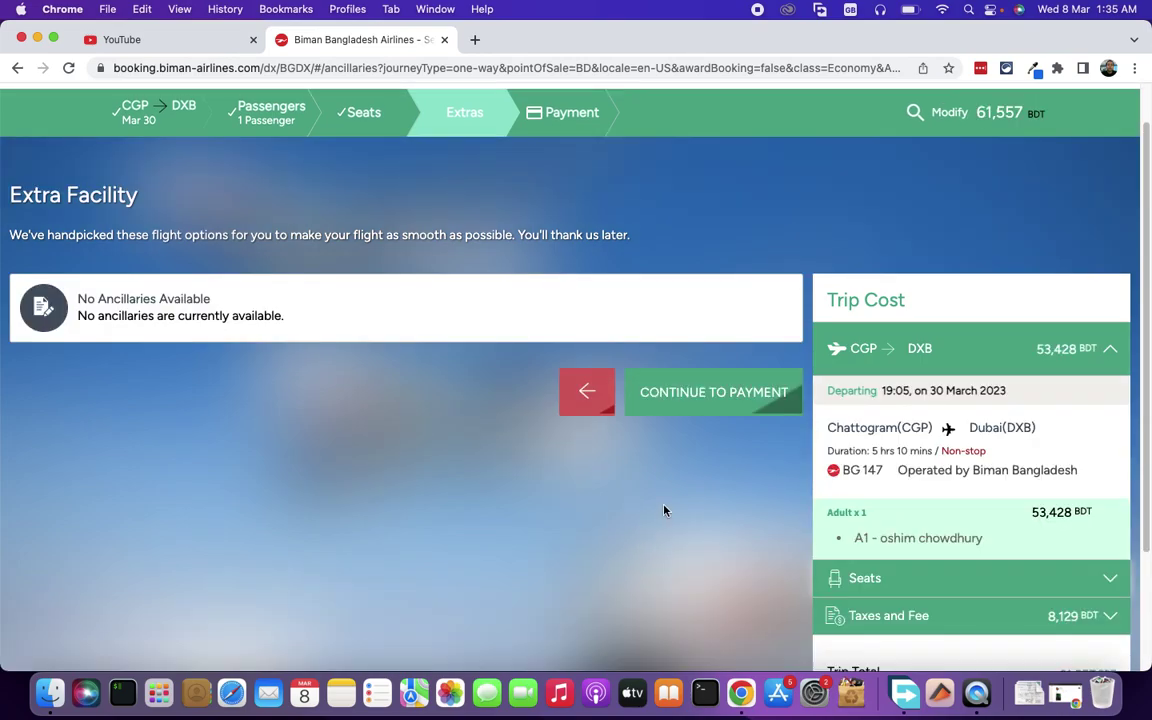
# - Continue to the Payment page, translate the 61,557 BDT total, and view payment forms
pyautogui.click(716, 397)
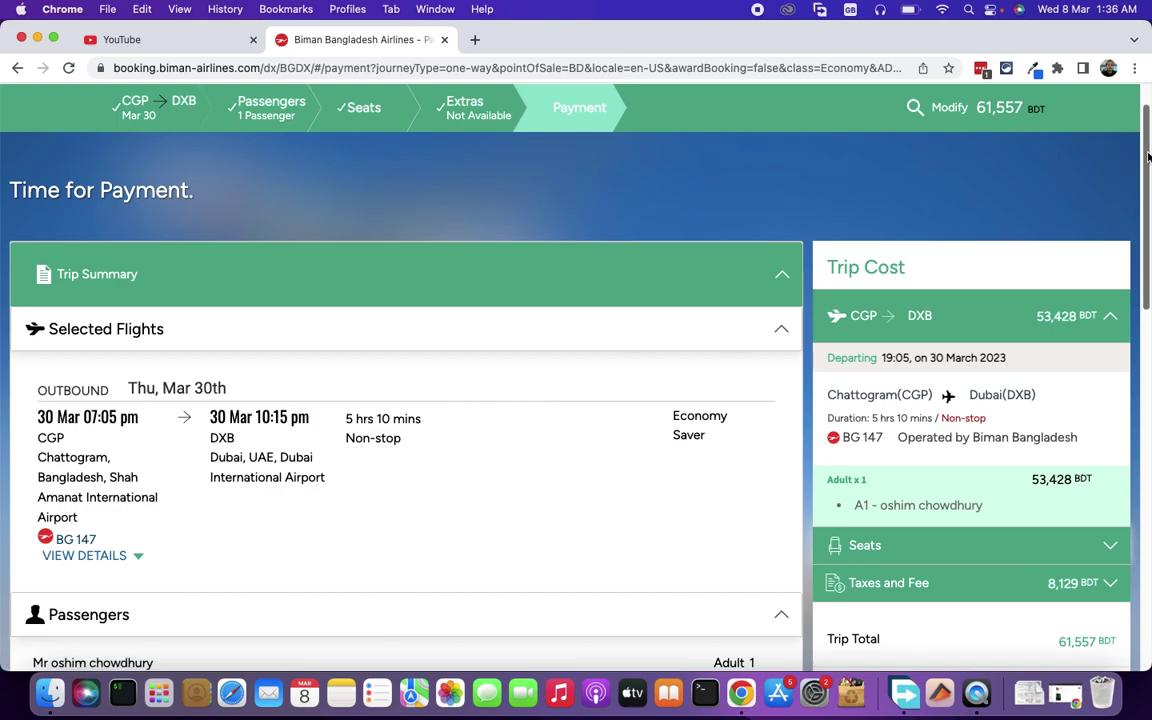
pyautogui.moveTo(1147, 148); pyautogui.dragTo(1147, 190)
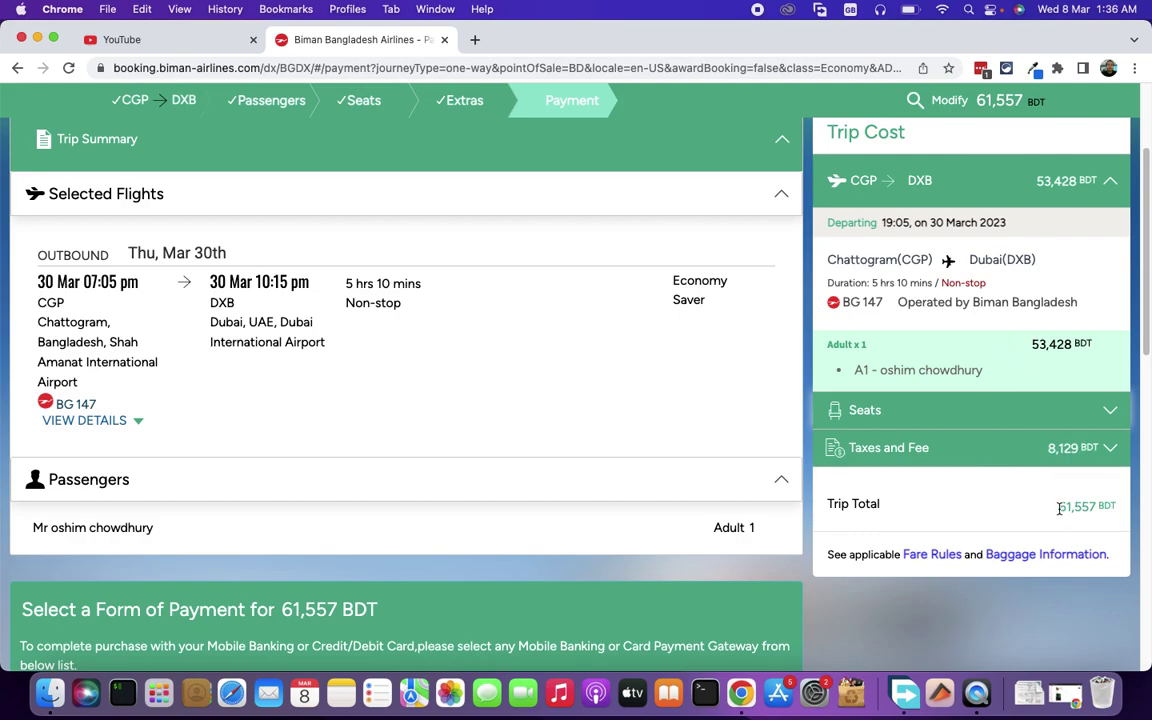
pyautogui.moveTo(1059, 509); pyautogui.dragTo(1114, 507)
pyautogui.click(1113, 506)
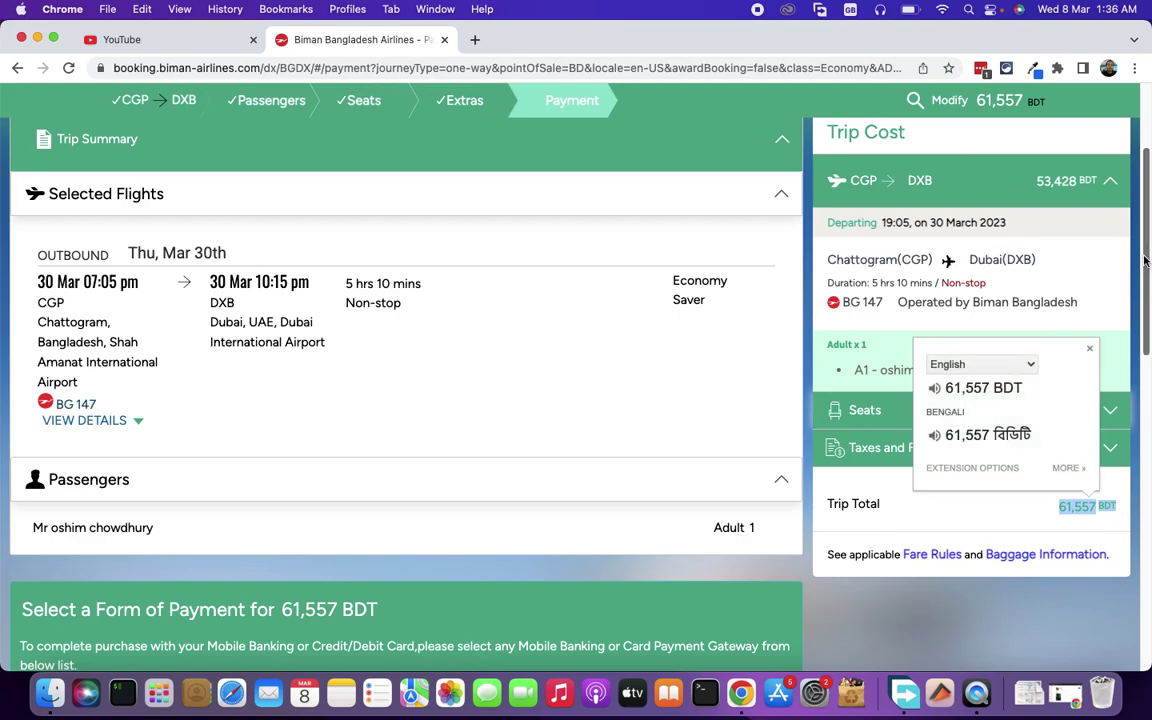
pyautogui.moveTo(1140, 257); pyautogui.dragTo(1143, 401)
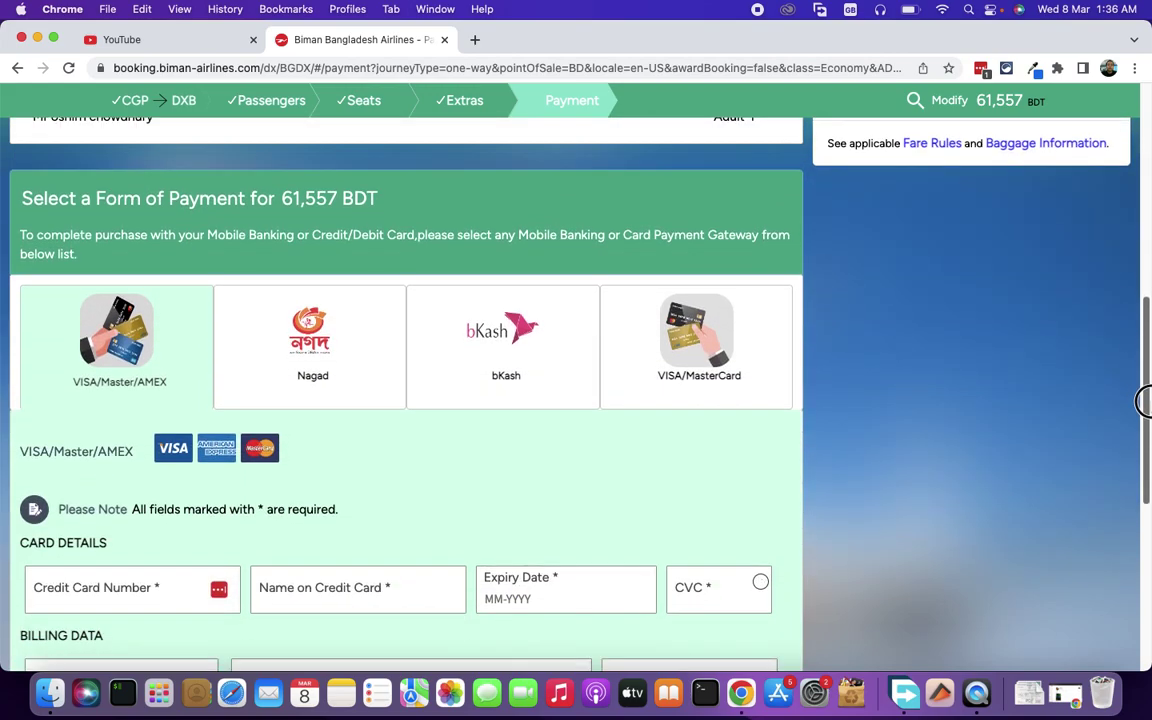
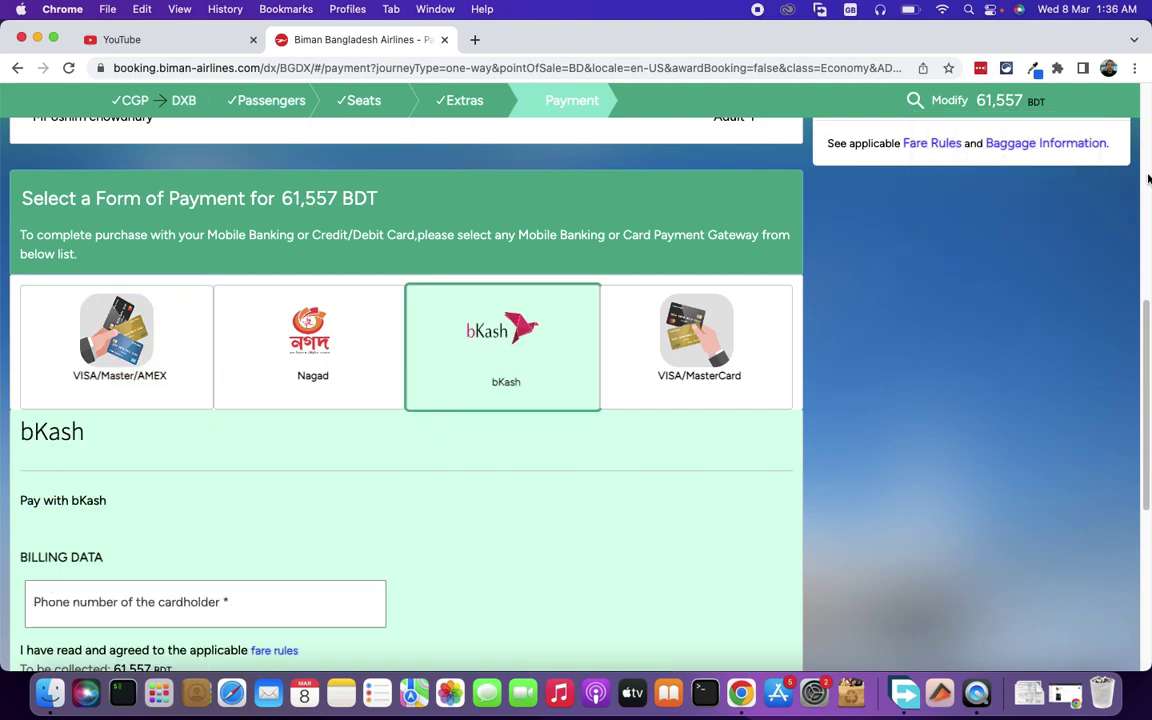
# - Enter the cardholder's phone number in the contact field
pyautogui.moveTo(1148, 340); pyautogui.dragTo(1147, 417)
pyautogui.click(258, 373)
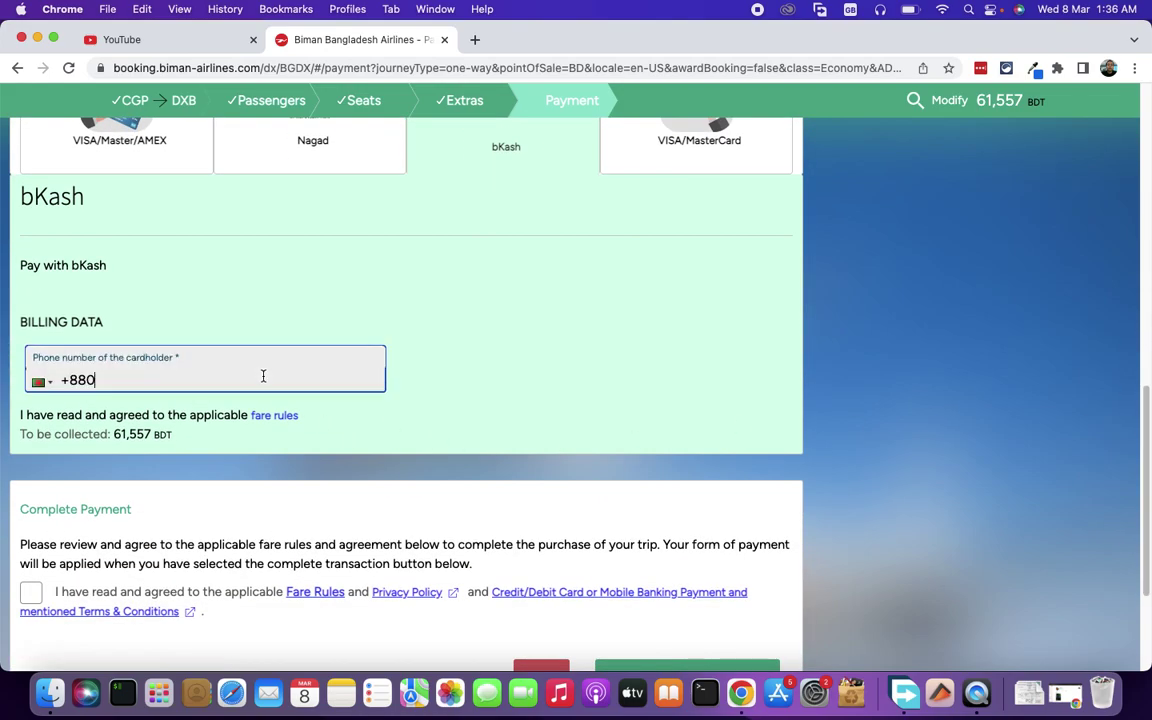
pyautogui.write('111111-1')
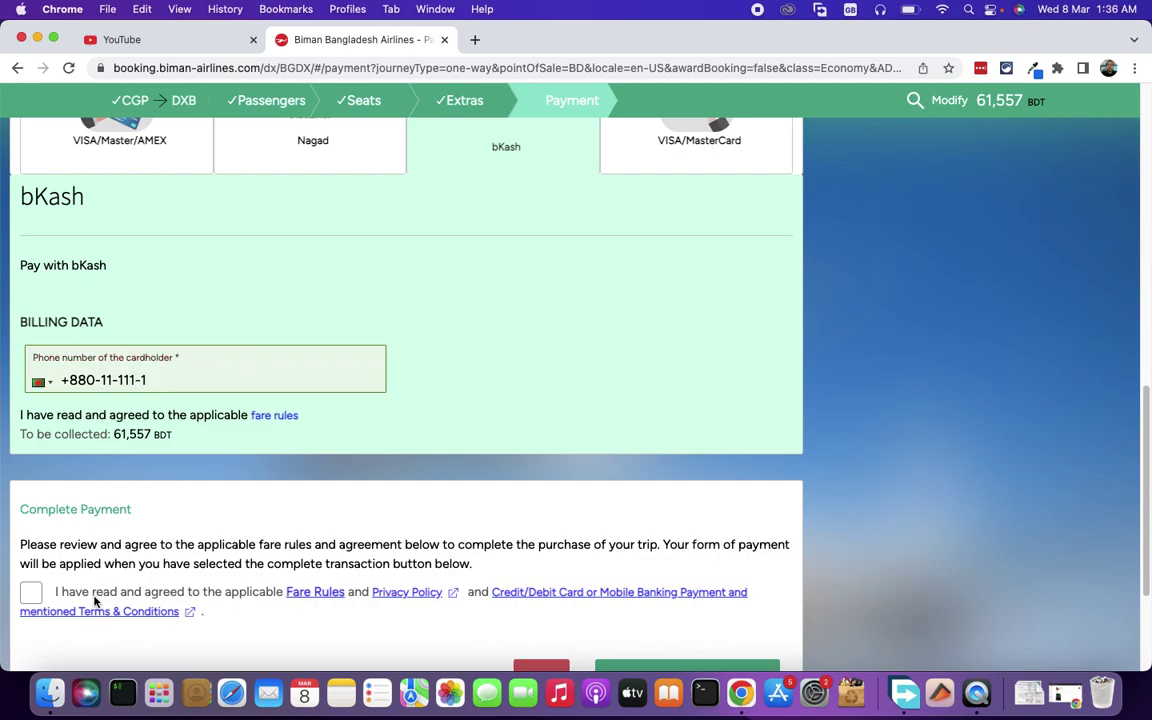
# - Accept the fare rules and terms, then submit the purchase to reach bKash payment
pyautogui.click(31, 596)
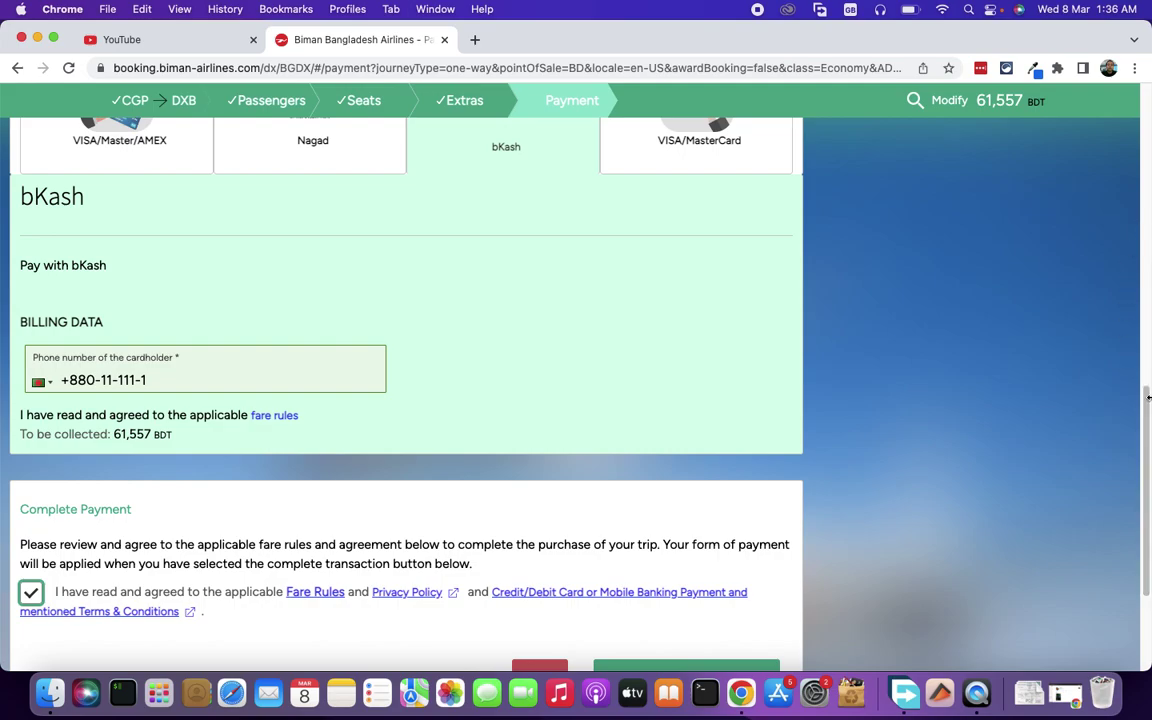
pyautogui.moveTo(1148, 400); pyautogui.dragTo(1138, 504)
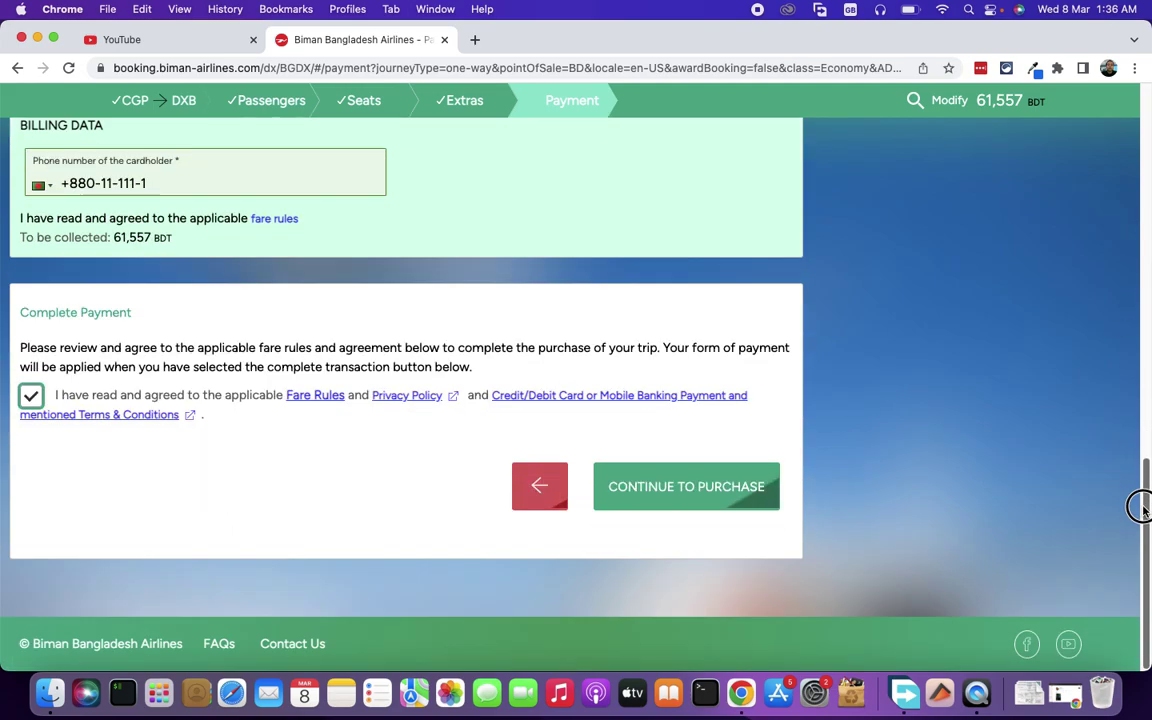
pyautogui.click(680, 488)
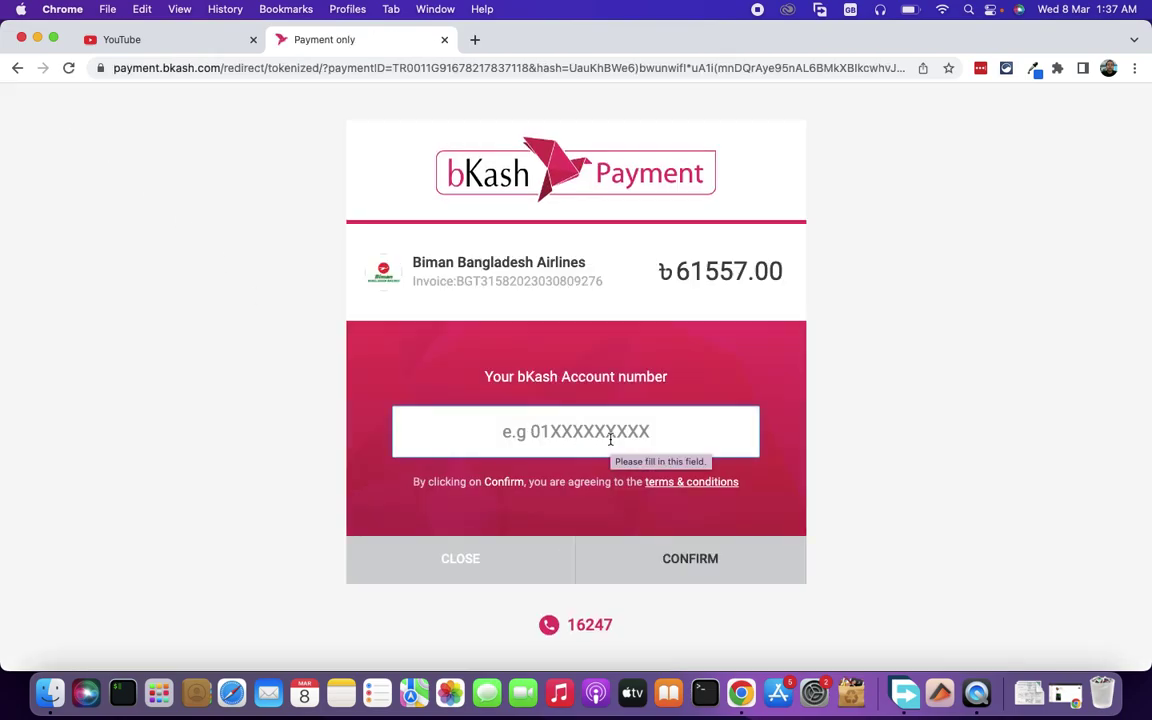
# - Check the ৳61557.00 amount due and enter the bKash account number
pyautogui.click(683, 270)
pyautogui.moveTo(683, 270); pyautogui.dragTo(787, 272)
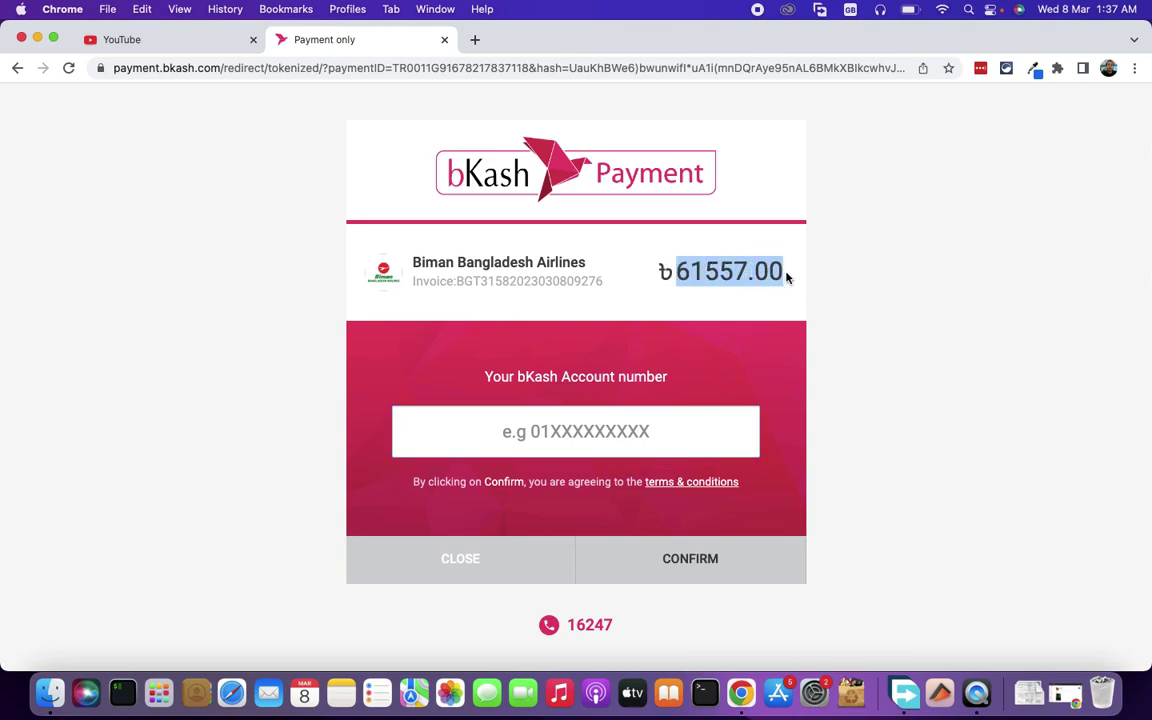
pyautogui.click(597, 434)
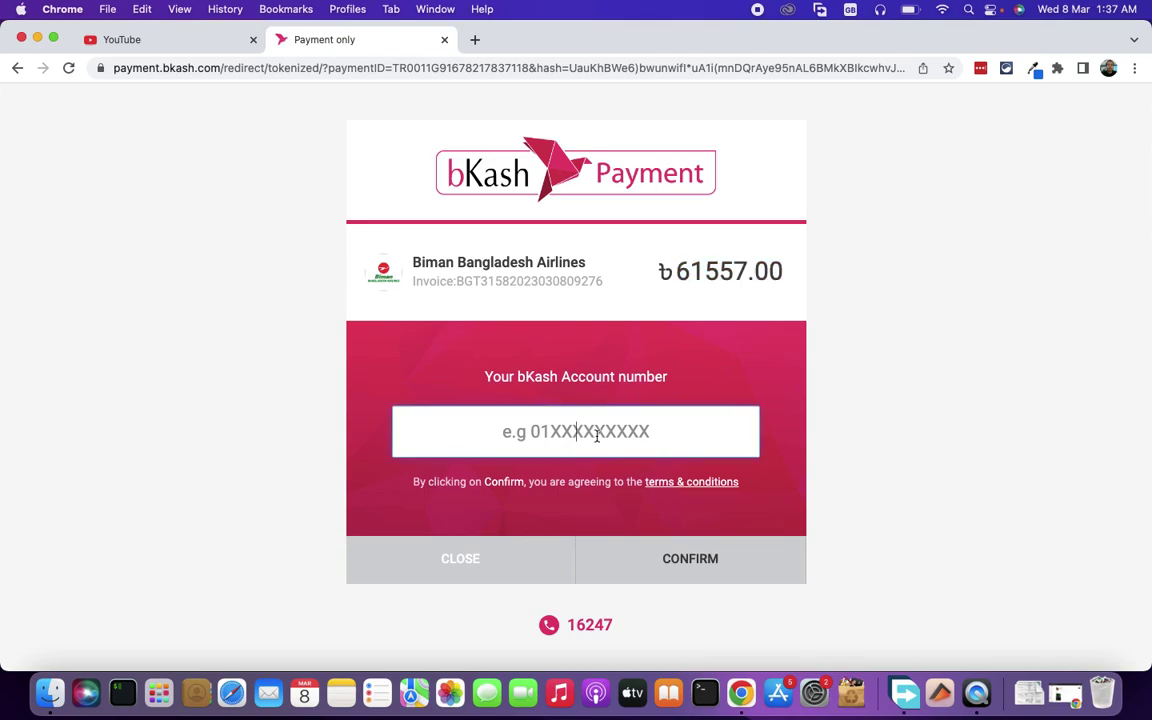
pyautogui.write('01')
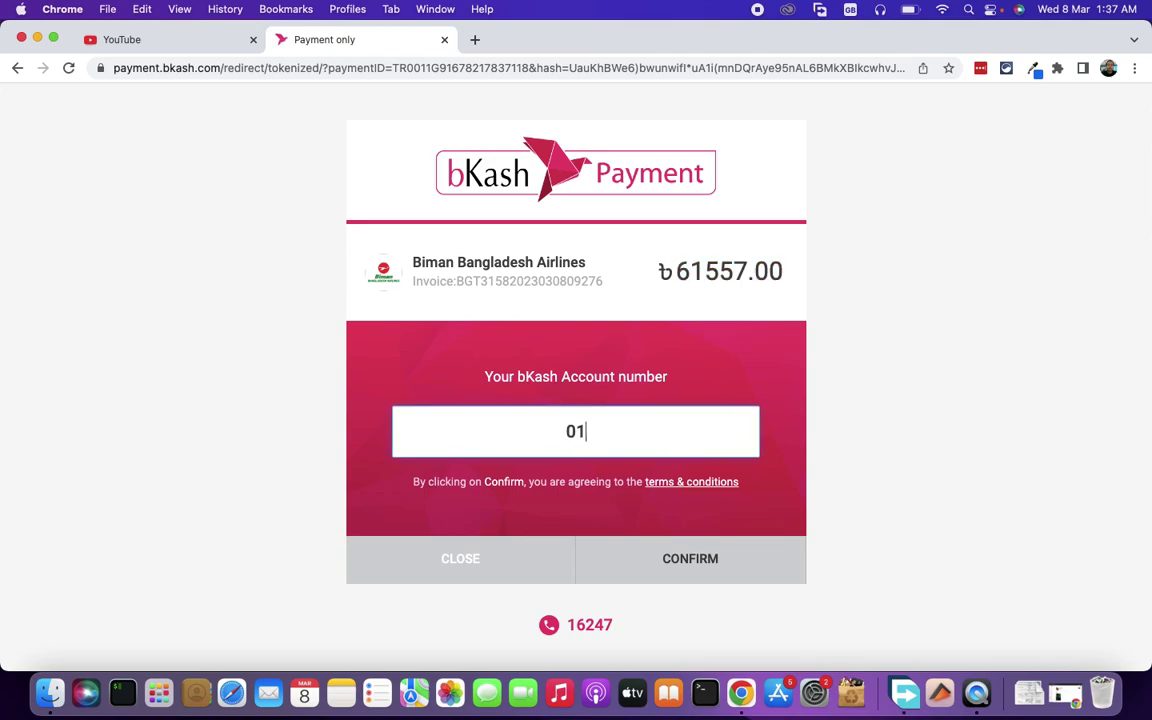
pyautogui.write('811111')
pyautogui.write('1')
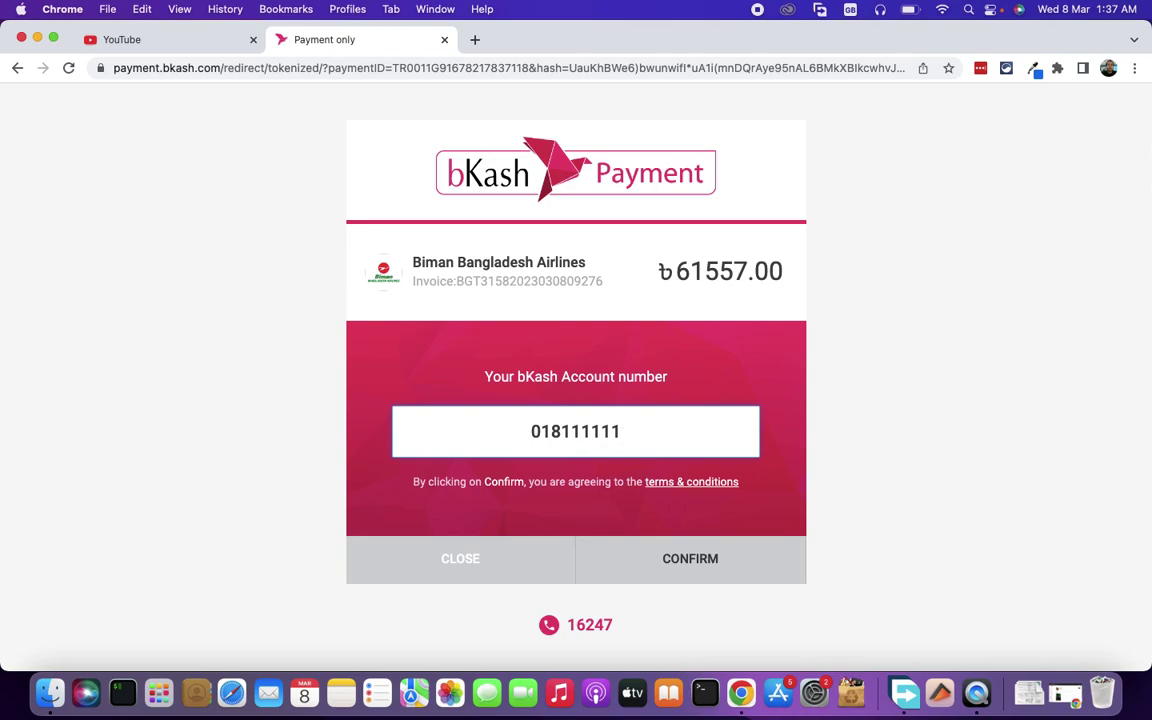